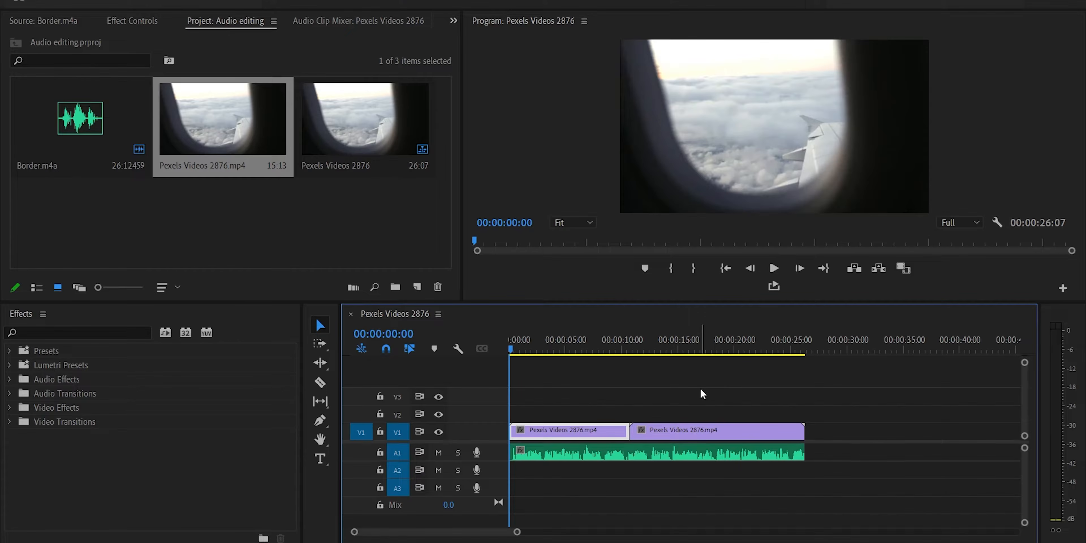
Mark the sequence's Out point just past the end of the last clip, at 00:00:26:16, and turn on Loop Playback
{"action": "left_click_drag", "start_coordinate": [527, 339], "coordinate": [813, 374]}
{"action": "key", "text": "o"}
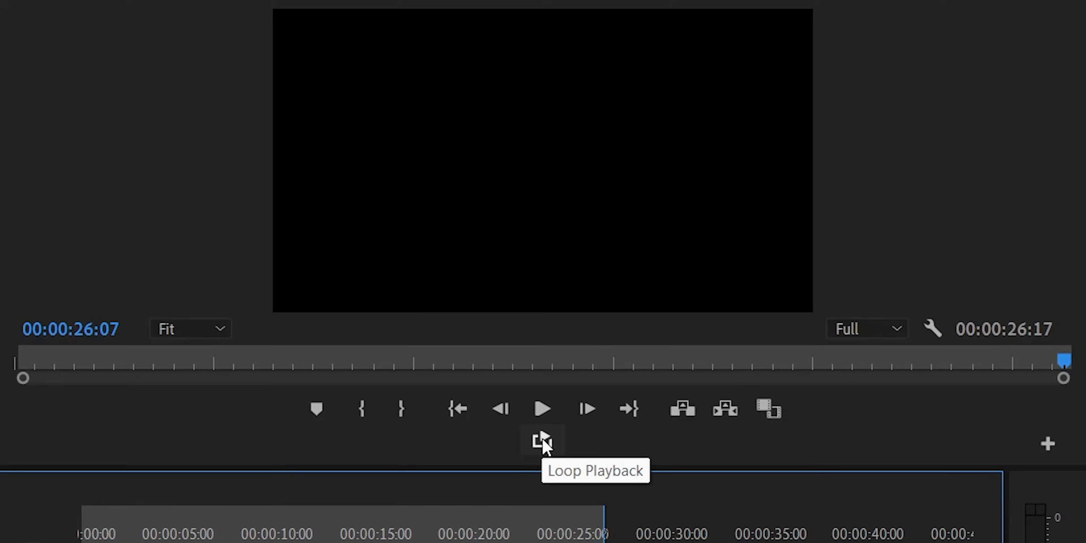
{"action": "left_click", "coordinate": [543, 441]}
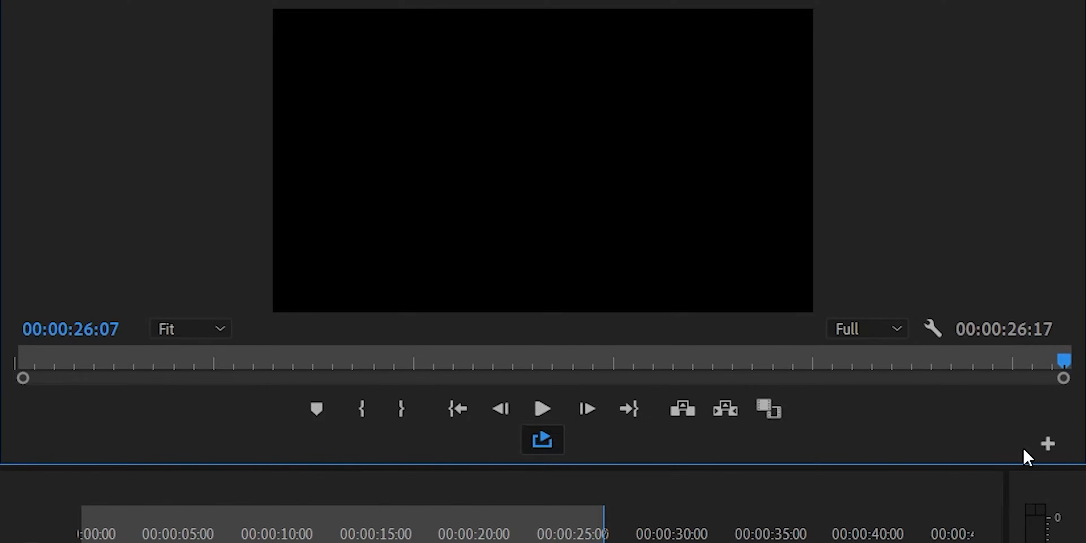
Add the Loop Playback button to the program monitor's controls with the Button Editor and confirm the layout
{"action": "left_click", "coordinate": [1047, 443]}
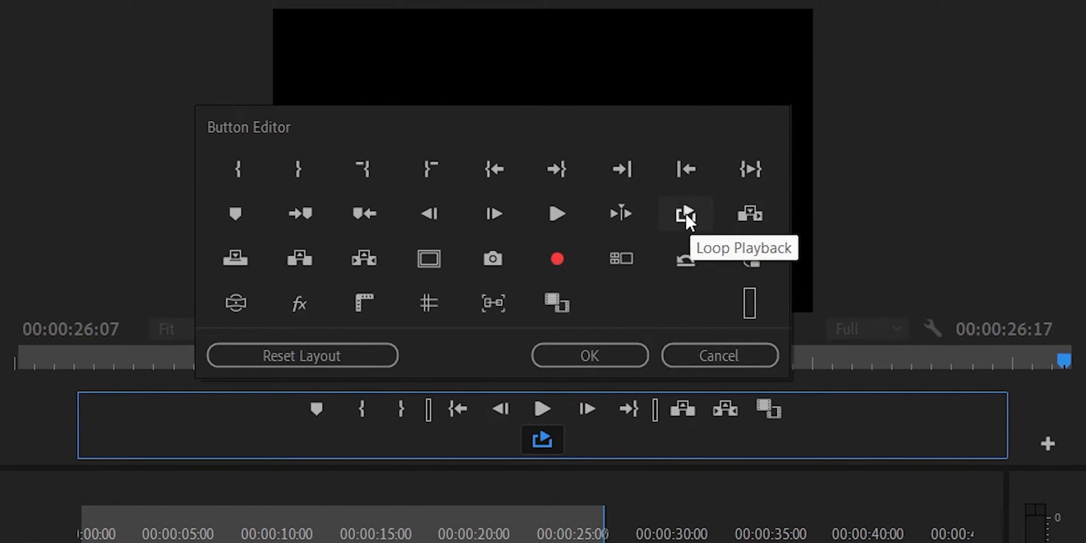
{"action": "left_click_drag", "start_coordinate": [685, 214], "coordinate": [647, 304]}
{"action": "left_click", "coordinate": [614, 357]}
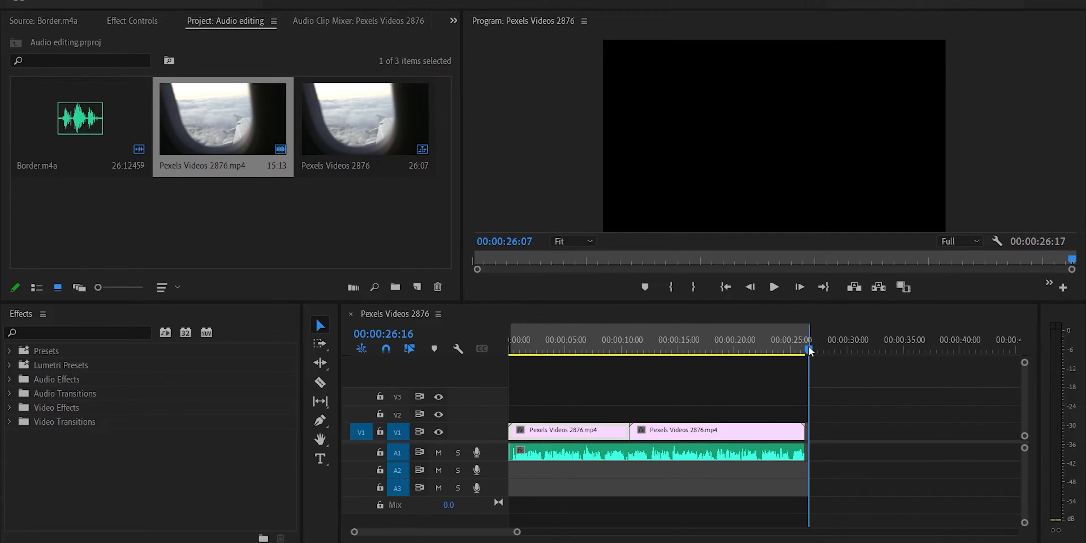
Play the marked range from near its end to check that playback loops back to the start
{"action": "left_click_drag", "start_coordinate": [810, 351], "coordinate": [776, 347]}
{"action": "key", "text": "space"}
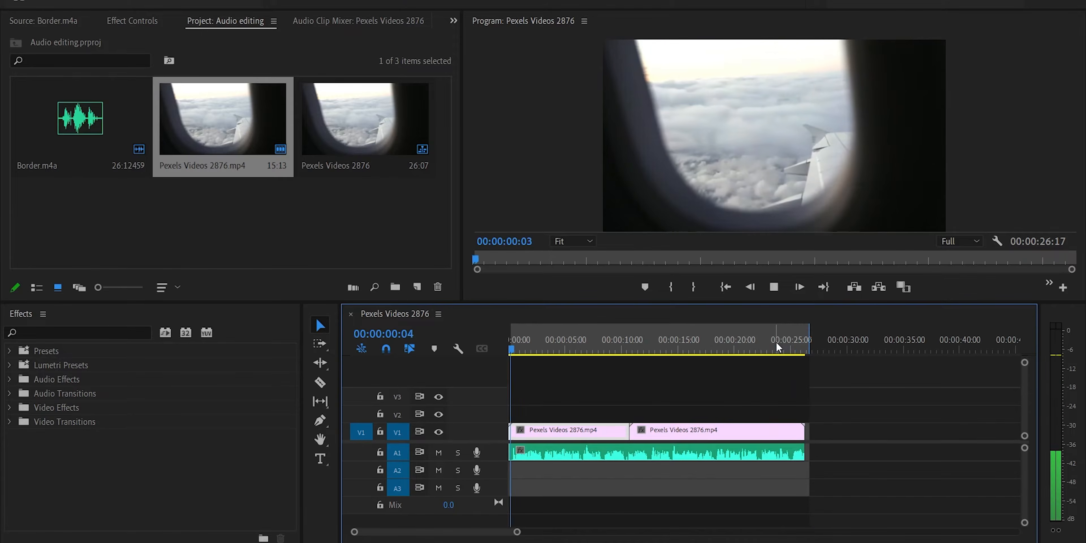
{"action": "key", "text": "space"}
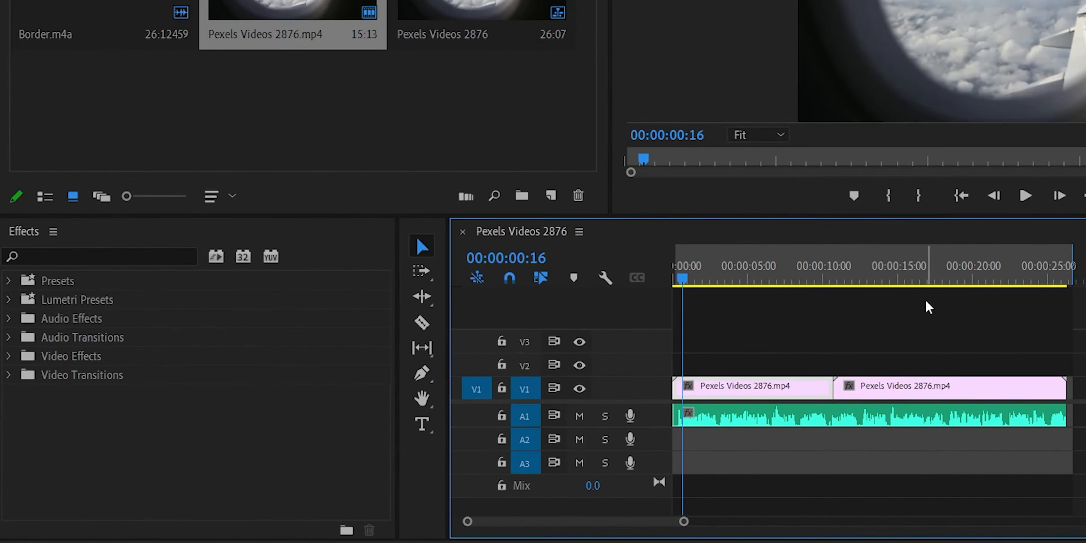
Search the effects for "de noise" and apply the DeNoise audio effect to the Border.m4a clip on track A1
{"action": "left_click", "coordinate": [82, 256]}
{"action": "type", "text": "de"}
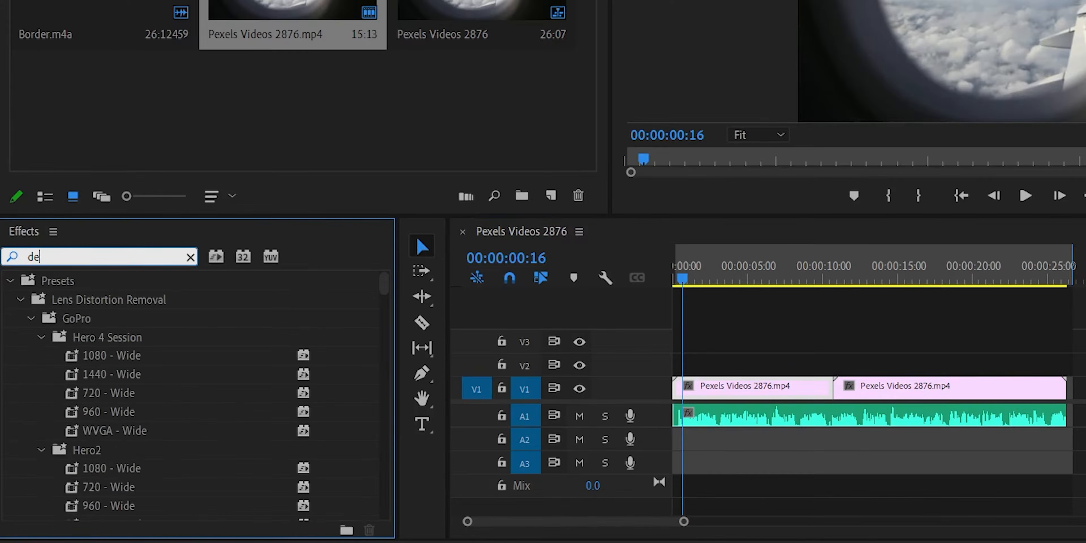
{"action": "type", "text": " noise"}
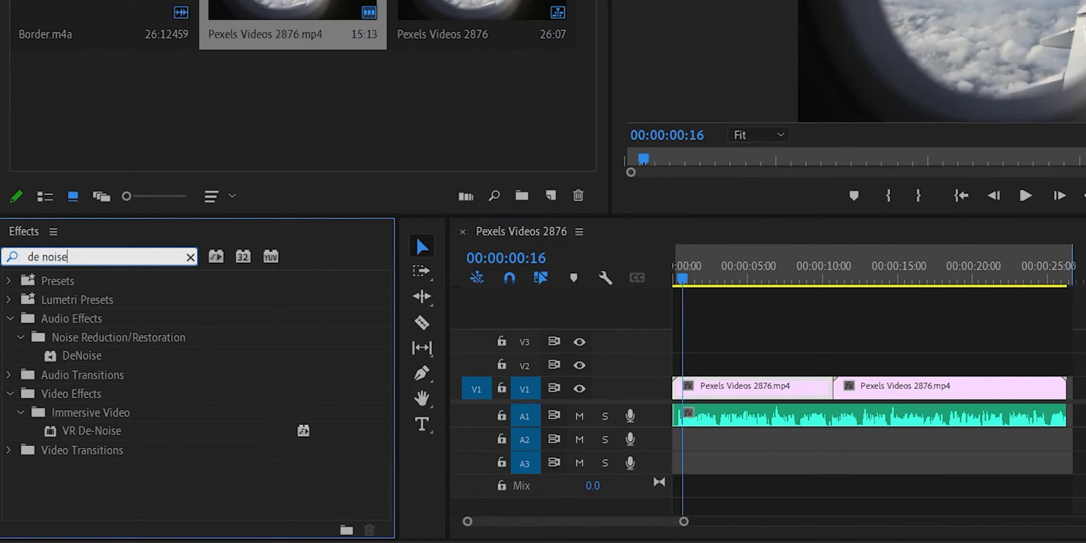
{"action": "left_click_drag", "start_coordinate": [67, 356], "coordinate": [703, 419]}
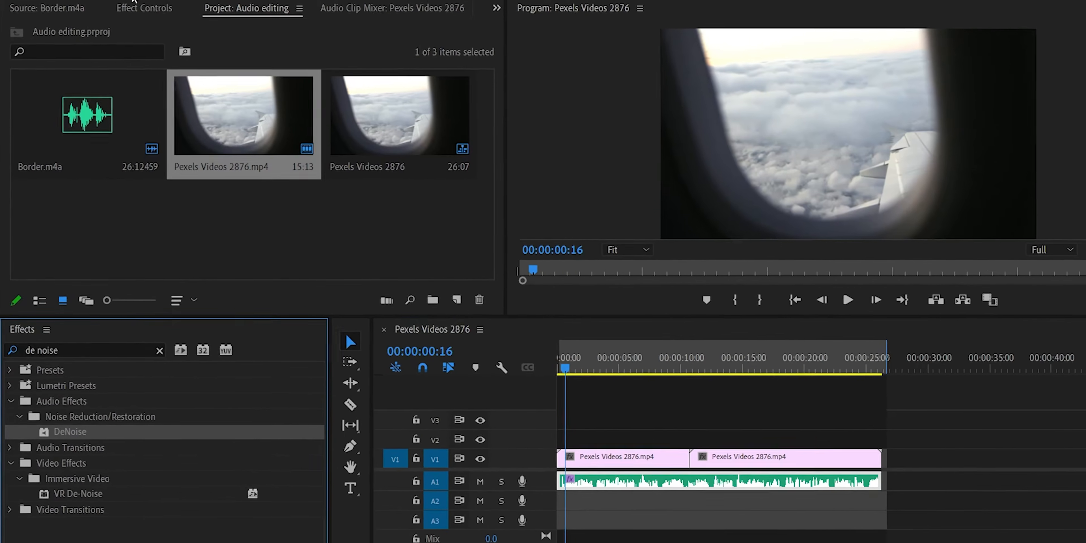
Open DeNoise's custom setup for Border.m4a and set the noise reduction Amount to 59% while listening to playback
{"action": "left_click", "coordinate": [130, 20]}
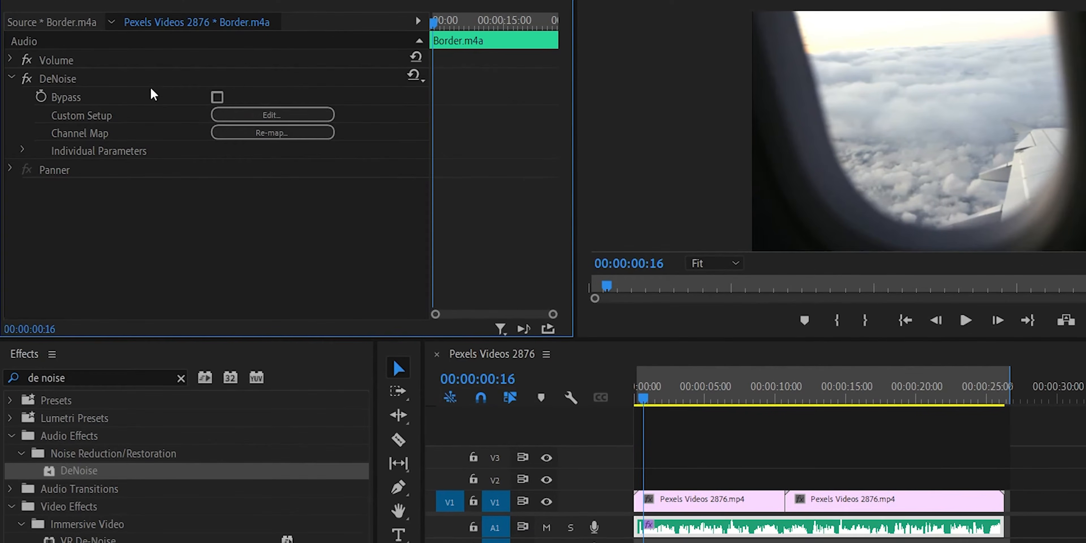
{"action": "left_click", "coordinate": [261, 115]}
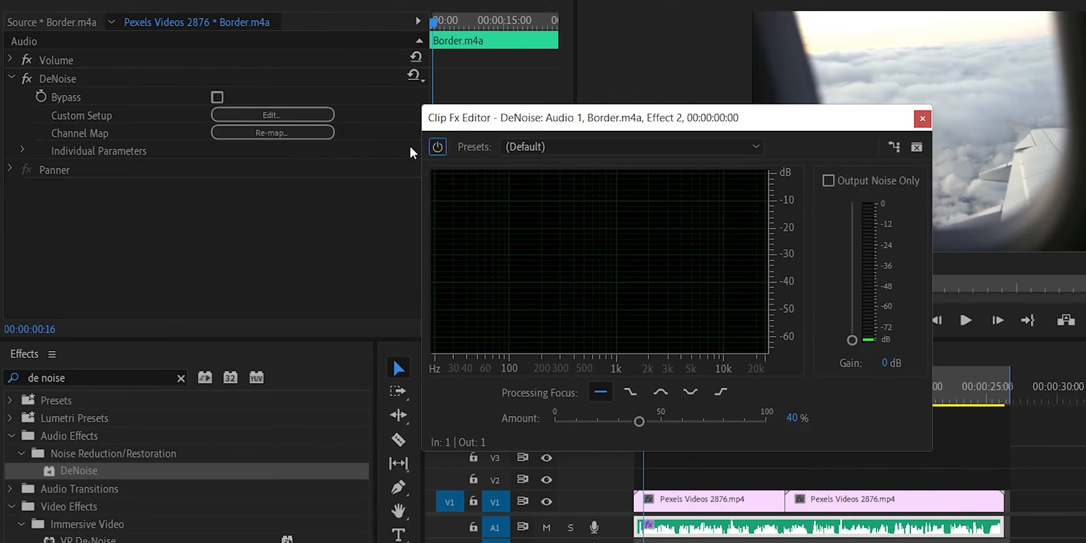
{"action": "left_click_drag", "start_coordinate": [597, 131], "coordinate": [682, 95]}
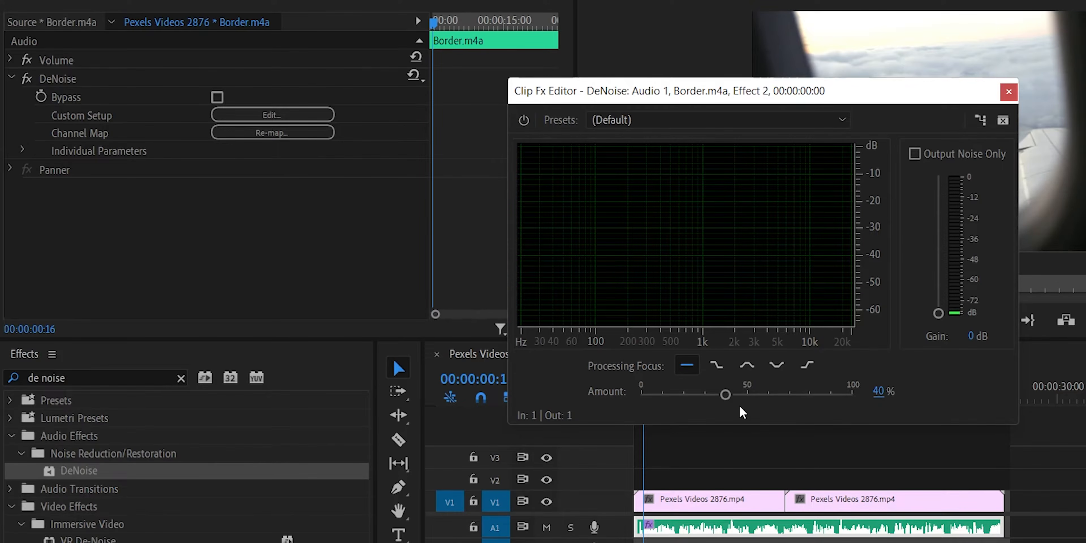
{"action": "left_click_drag", "start_coordinate": [725, 395], "coordinate": [791, 394]}
{"action": "key", "text": "space"}
{"action": "left_click_drag", "start_coordinate": [788, 394], "coordinate": [767, 395]}
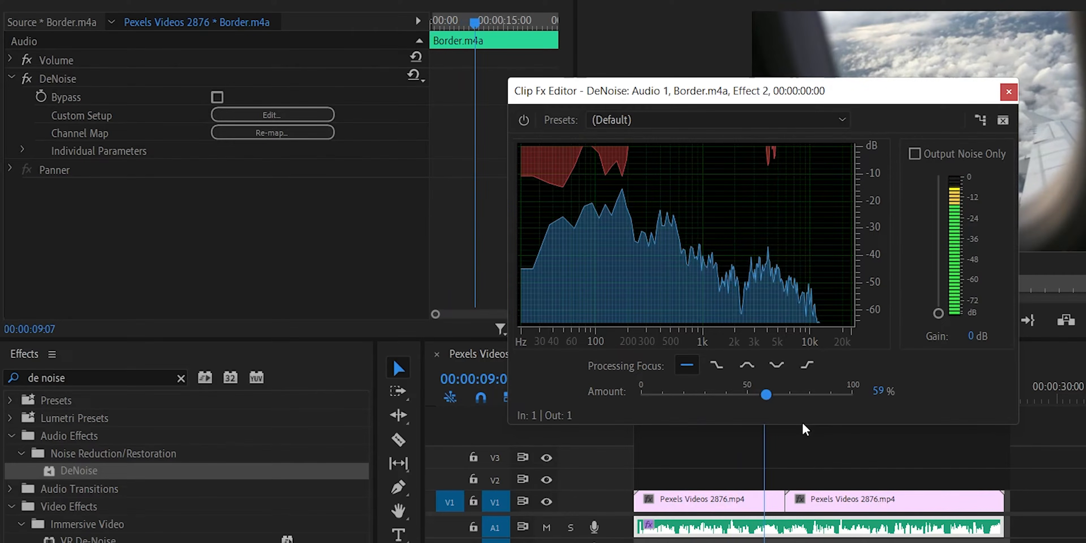
Compare the looping audio with and without DeNoise by toggling its bypass, and close the effect editor
{"action": "left_click_drag", "start_coordinate": [765, 435], "coordinate": [714, 431]}
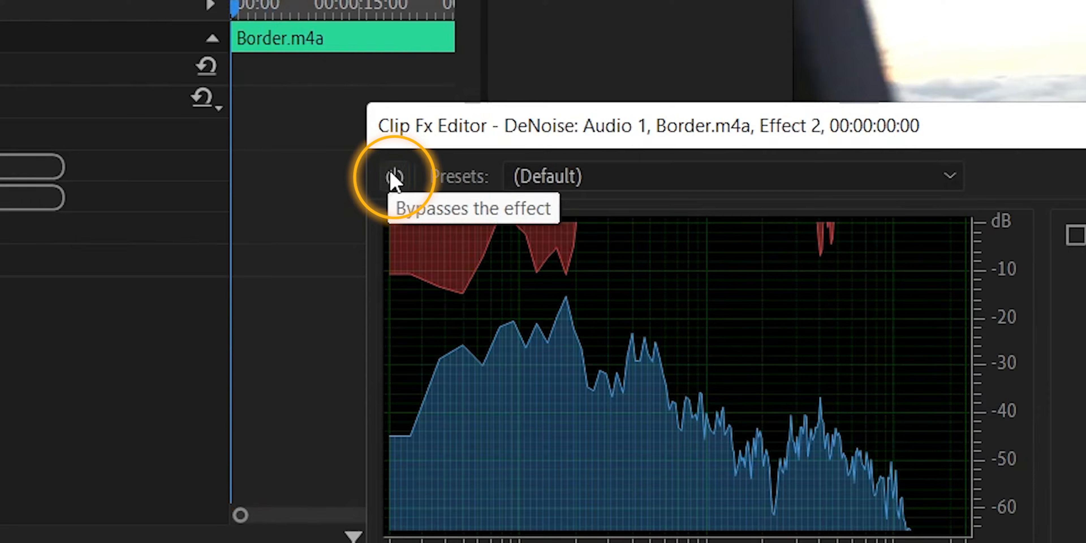
{"action": "left_click", "coordinate": [524, 121]}
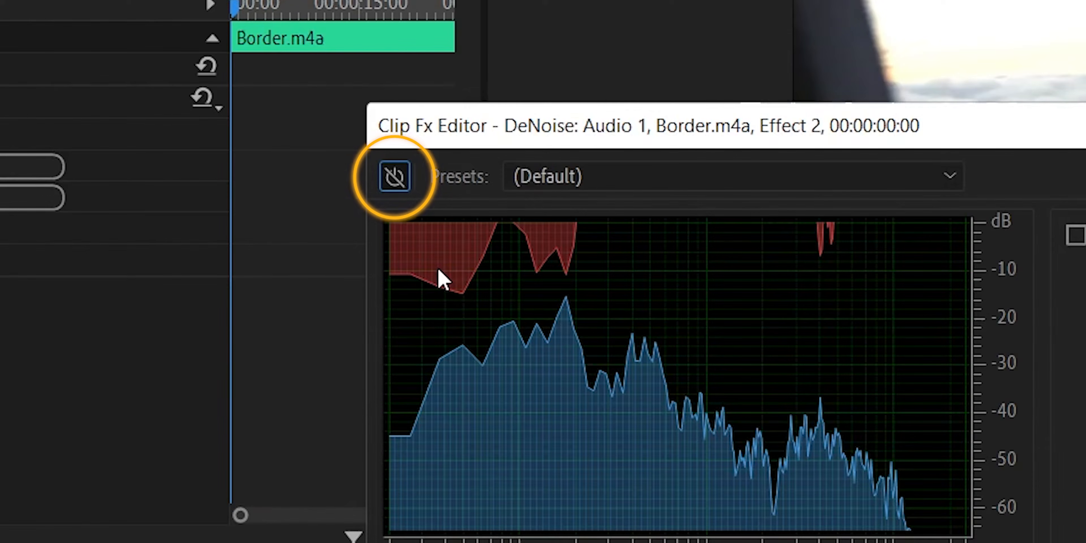
{"action": "left_click", "coordinate": [400, 175]}
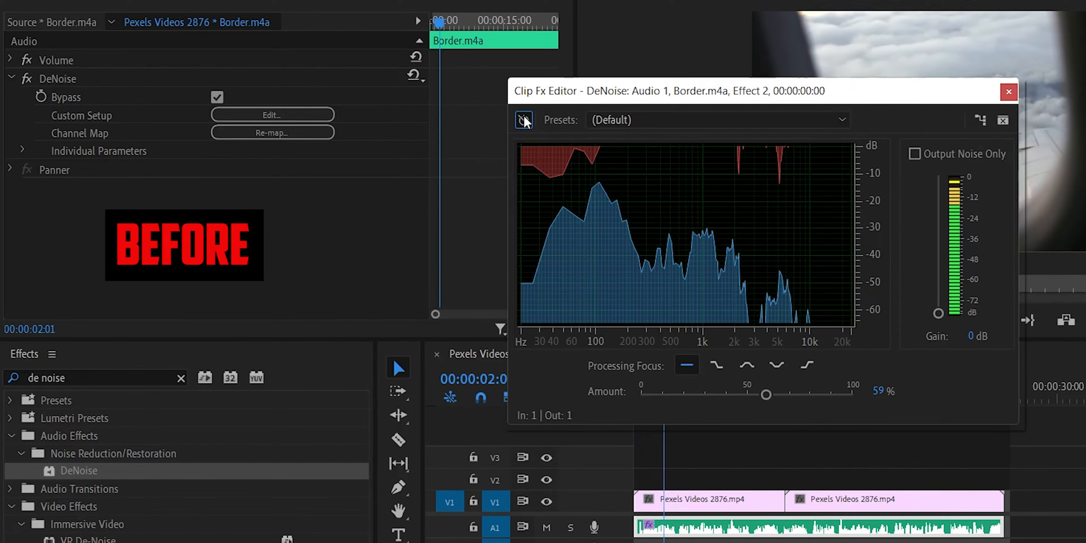
{"action": "left_click", "coordinate": [524, 120]}
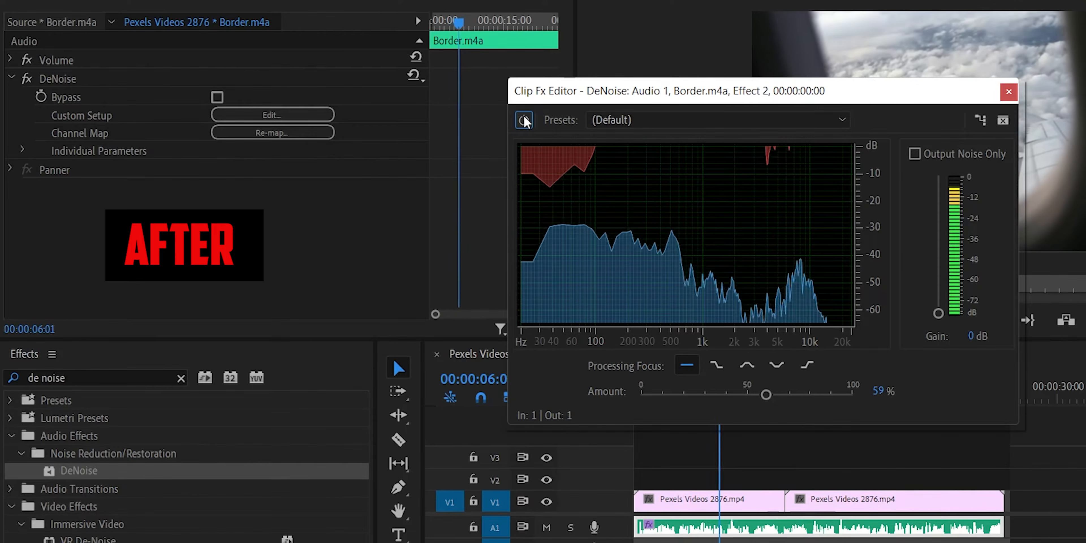
{"action": "left_click", "coordinate": [524, 120]}
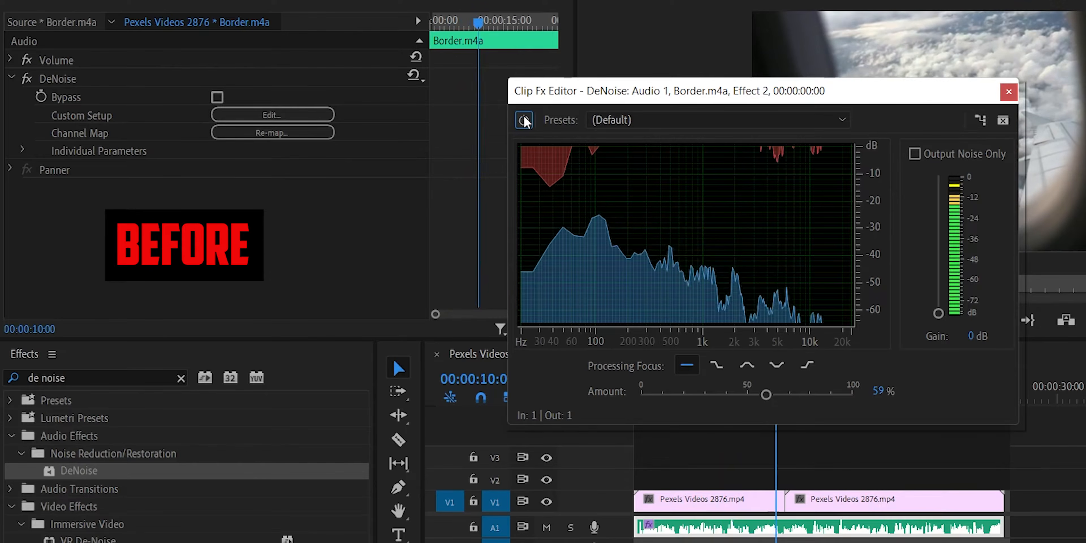
{"action": "left_click", "coordinate": [524, 120]}
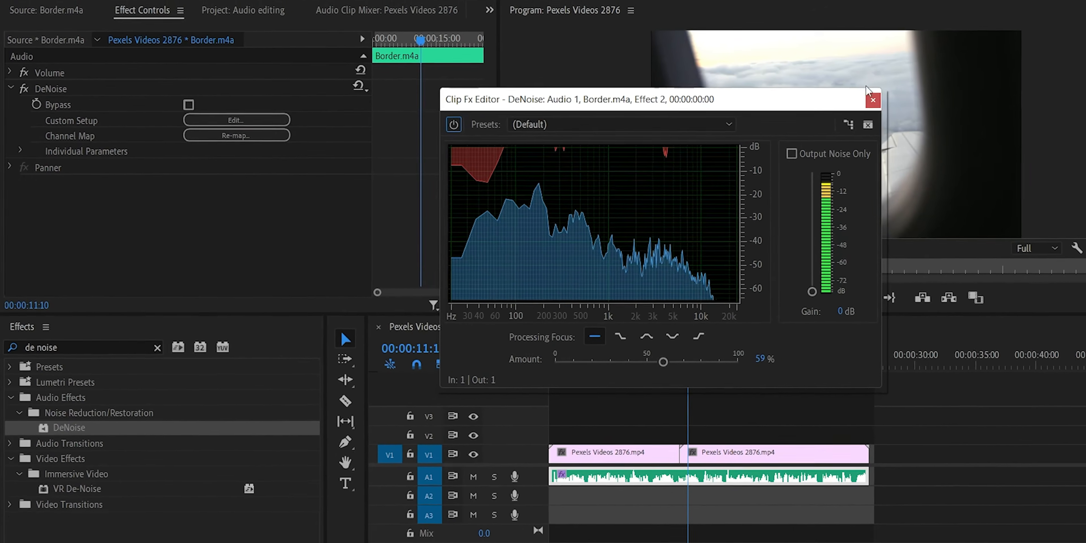
{"action": "left_click", "coordinate": [852, 101]}
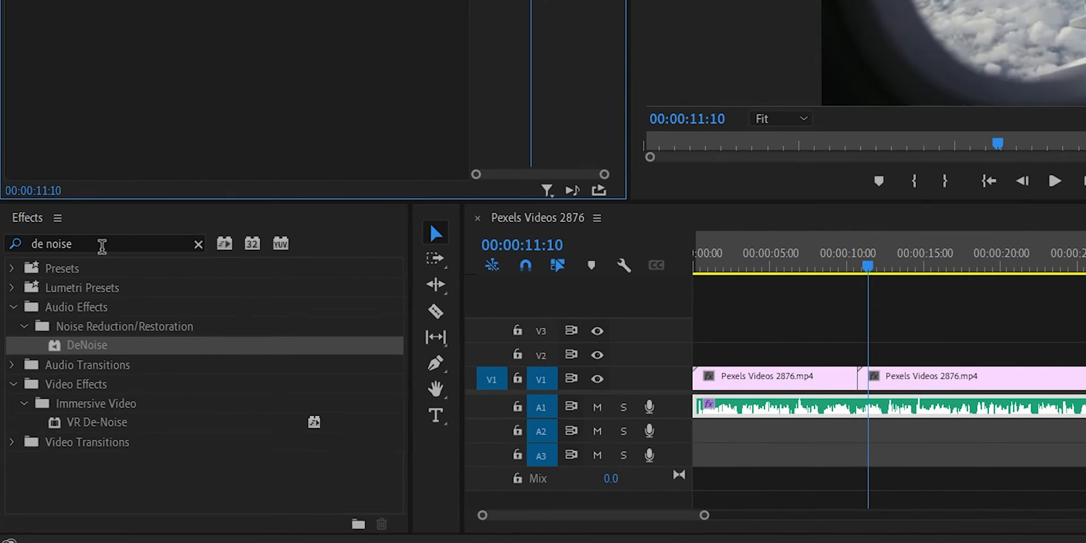
Search the effects for "para" and apply the Parametric Equalizer to the Border.m4a clip on track A1
{"action": "left_click_drag", "start_coordinate": [76, 335], "coordinate": [2, 334]}
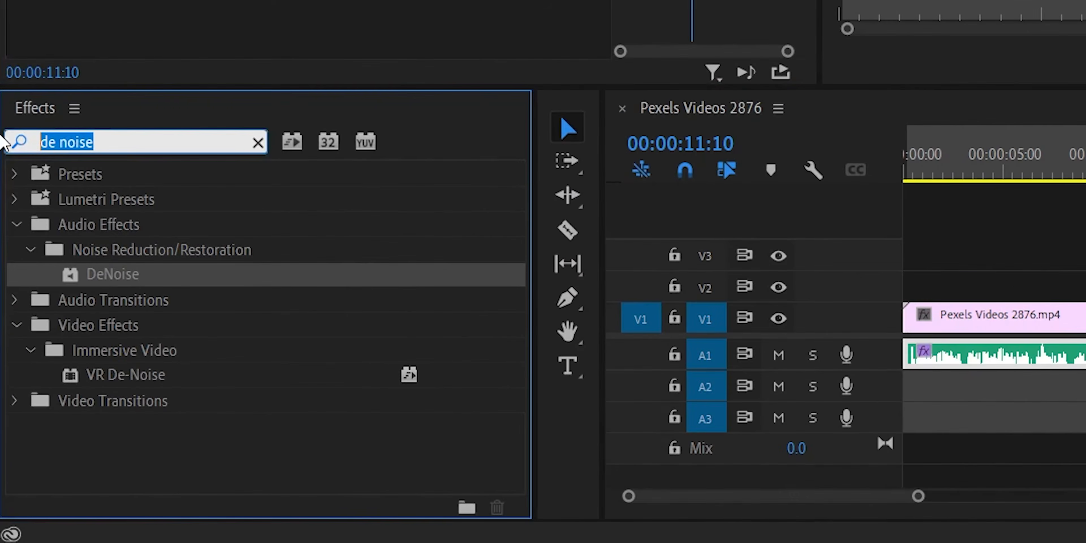
{"action": "type", "text": "para"}
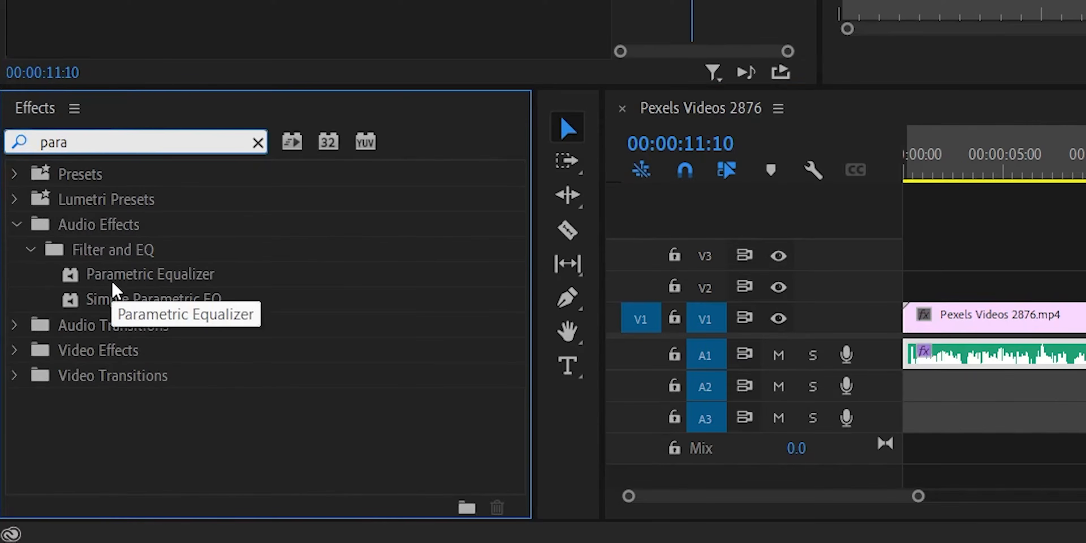
{"action": "left_click_drag", "start_coordinate": [120, 279], "coordinate": [823, 344]}
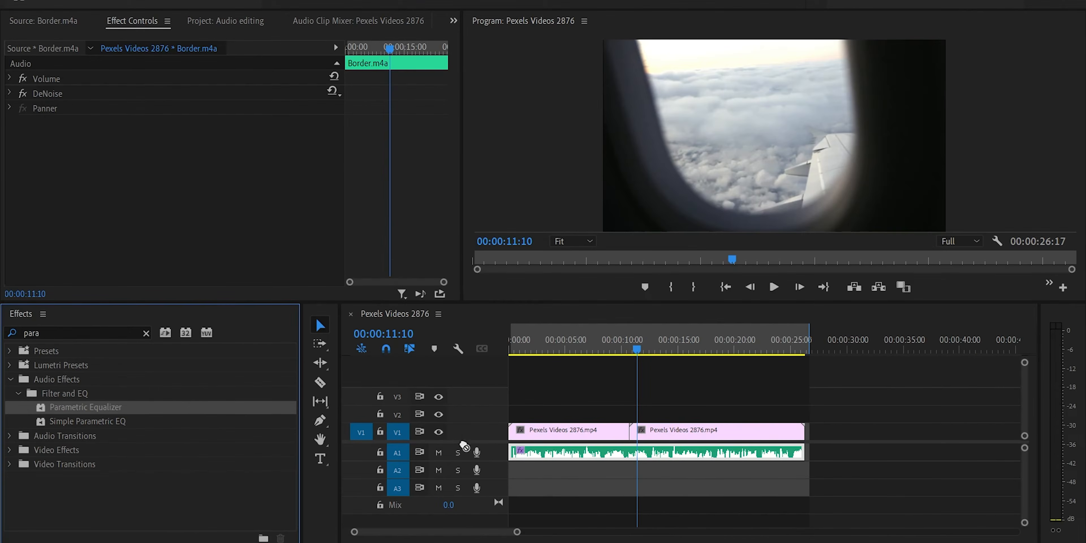
{"action": "left_click_drag", "start_coordinate": [464, 446], "coordinate": [511, 453]}
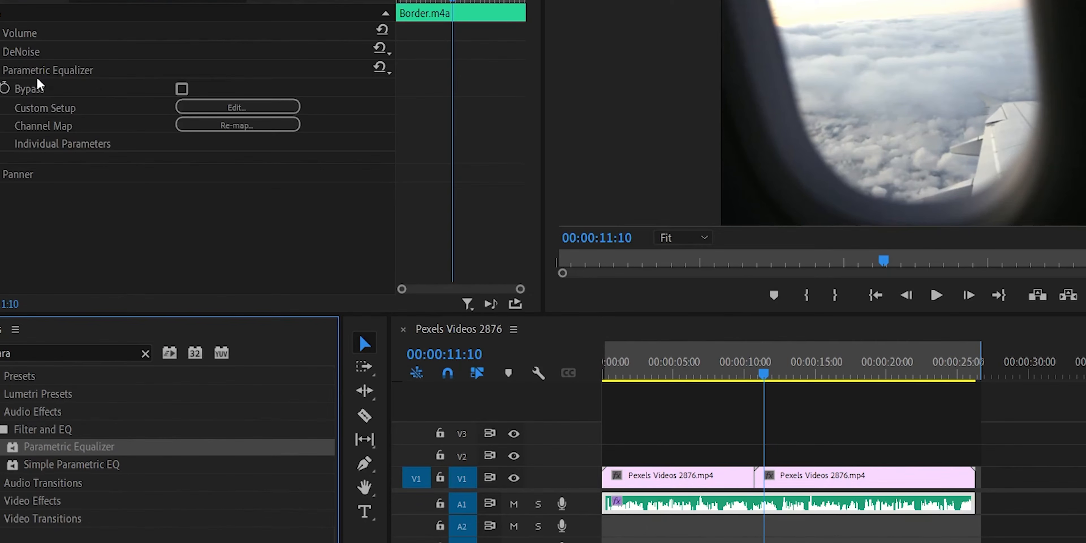
Open the Parametric Equalizer's custom setup and choose the Loudness Maximizer preset
{"action": "left_click", "coordinate": [121, 75]}
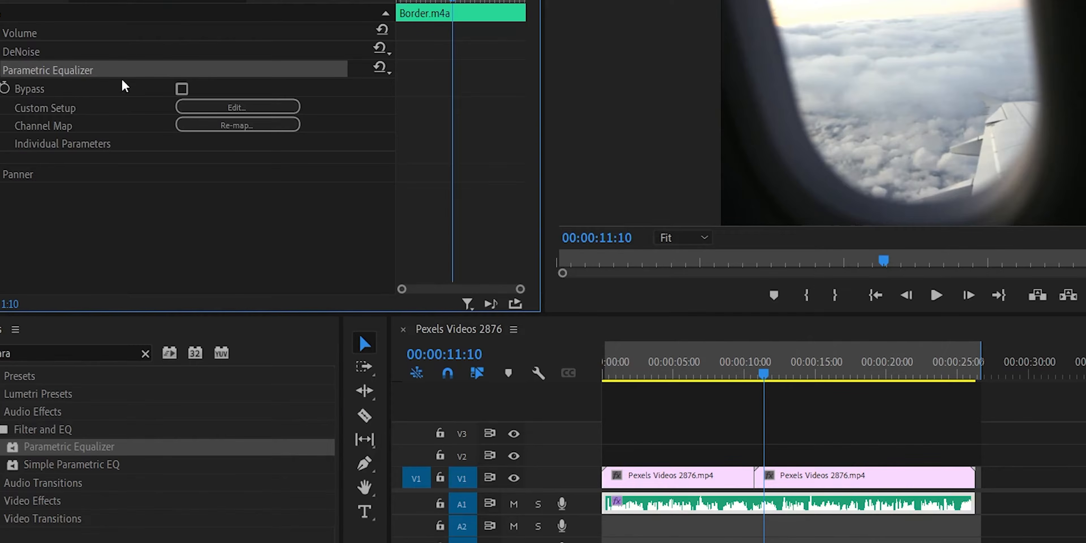
{"action": "left_click", "coordinate": [235, 109]}
{"action": "left_click_drag", "start_coordinate": [517, 43], "coordinate": [602, 40]}
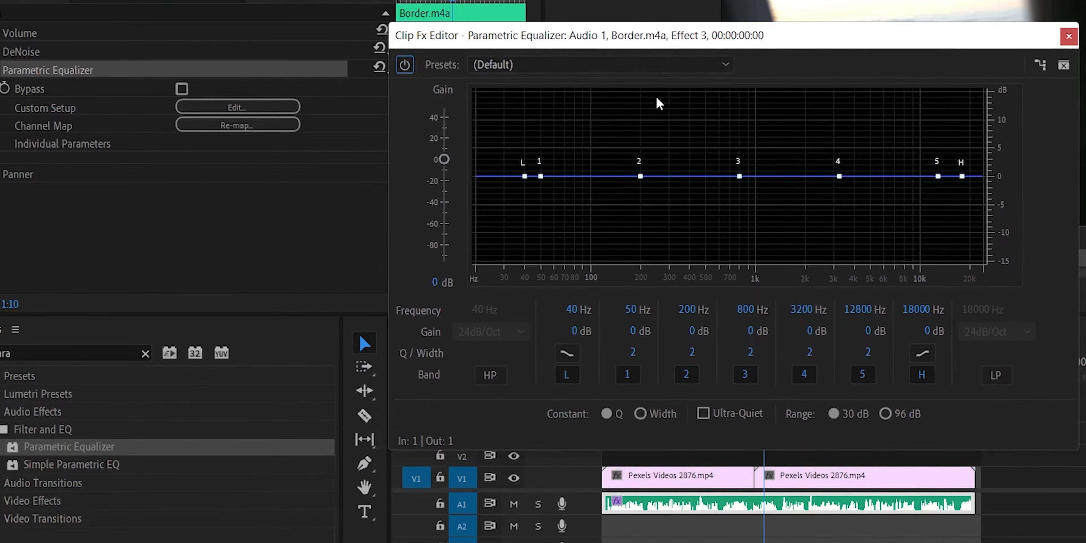
{"action": "left_click", "coordinate": [508, 64]}
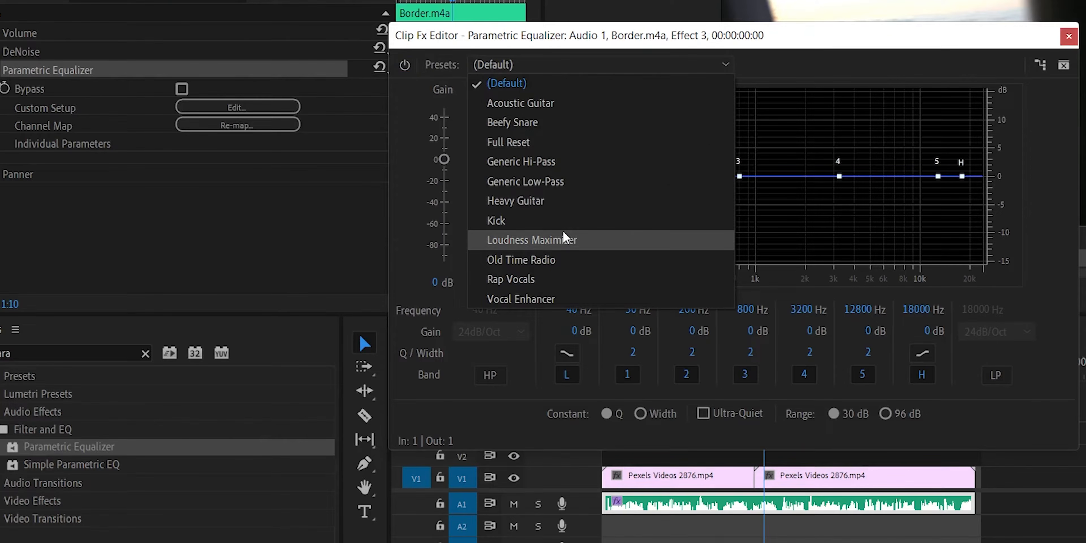
{"action": "left_click", "coordinate": [562, 239]}
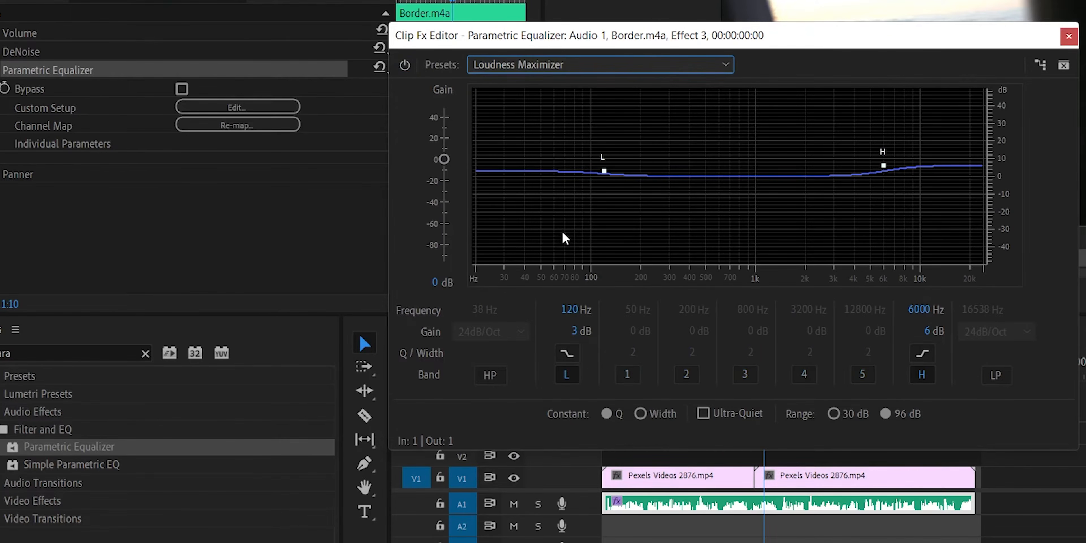
During playback, adjust the equalizer's low band to about 114 Hz and 10.6 dB, and its high band to about 5885 Hz and 6.6 dB
{"action": "left_click", "coordinate": [607, 167]}
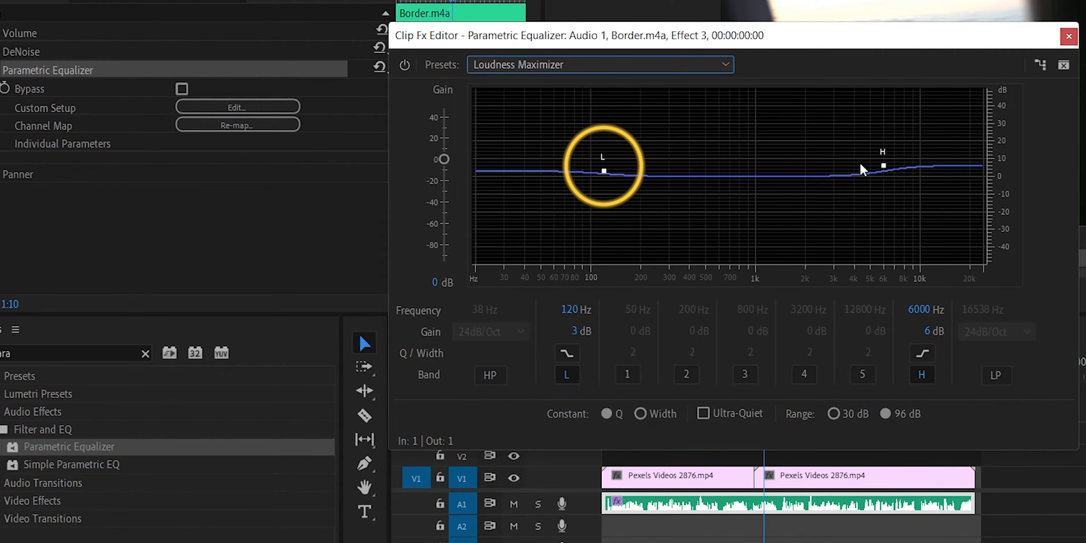
{"action": "left_click", "coordinate": [883, 168]}
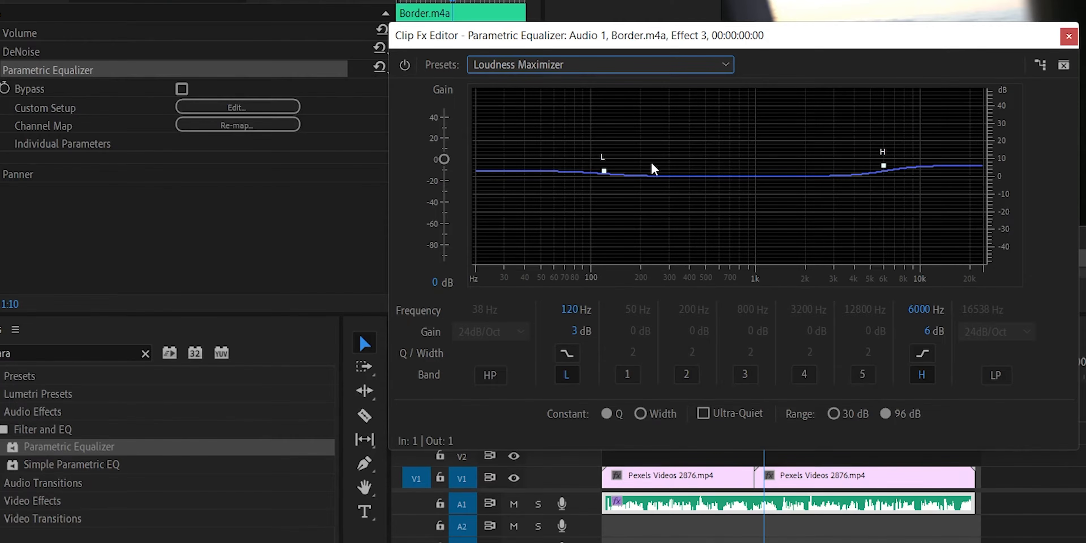
{"action": "key", "text": "space"}
{"action": "left_click_drag", "start_coordinate": [610, 171], "coordinate": [603, 160]}
{"action": "left_click_drag", "start_coordinate": [883, 166], "coordinate": [888, 166]}
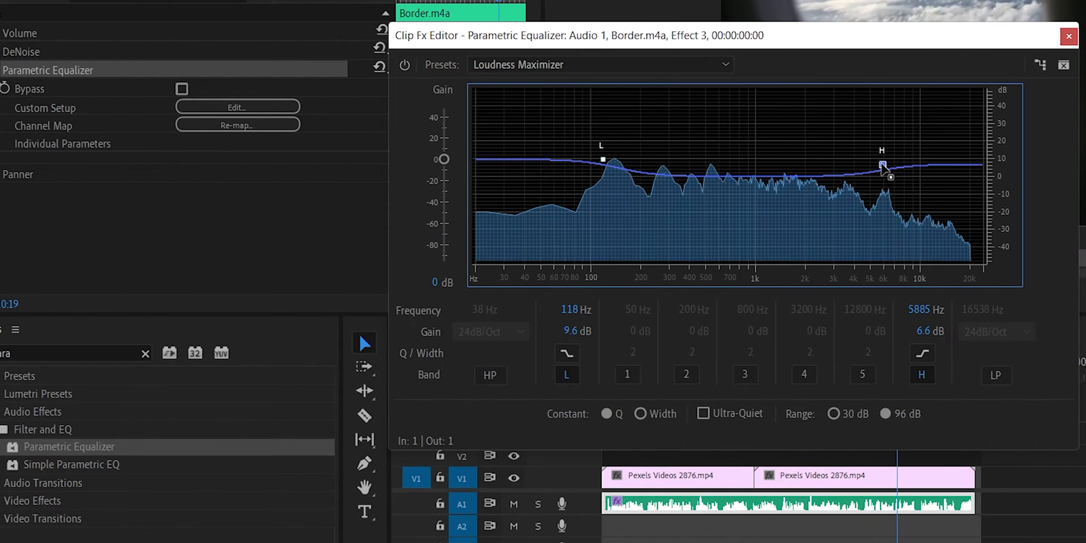
{"action": "left_click_drag", "start_coordinate": [603, 159], "coordinate": [600, 157]}
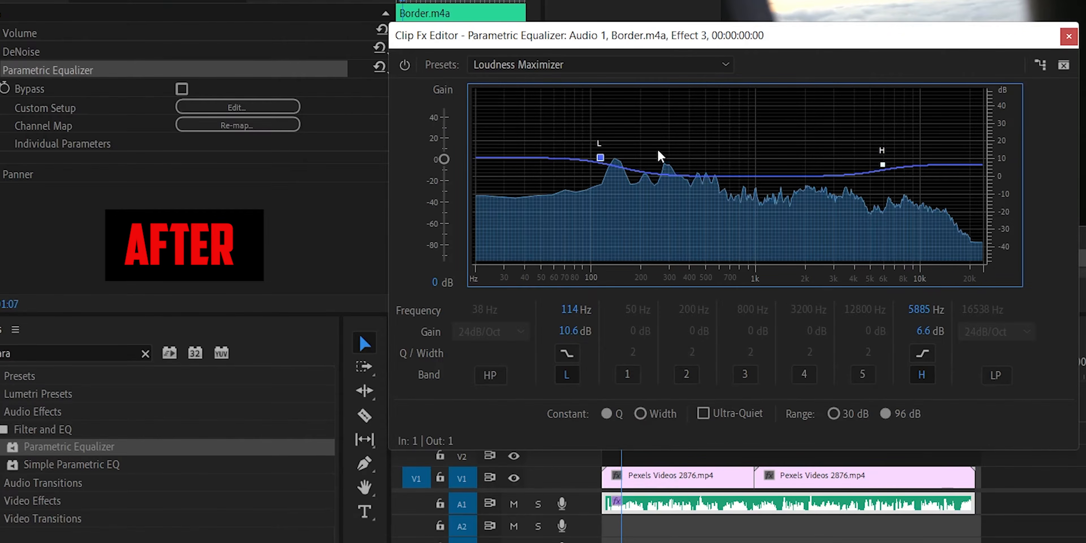
Compare the audio with and without the equalizer by toggling its bypass, and lower the high band's gain to about 4.5 dB
{"action": "left_click", "coordinate": [407, 66]}
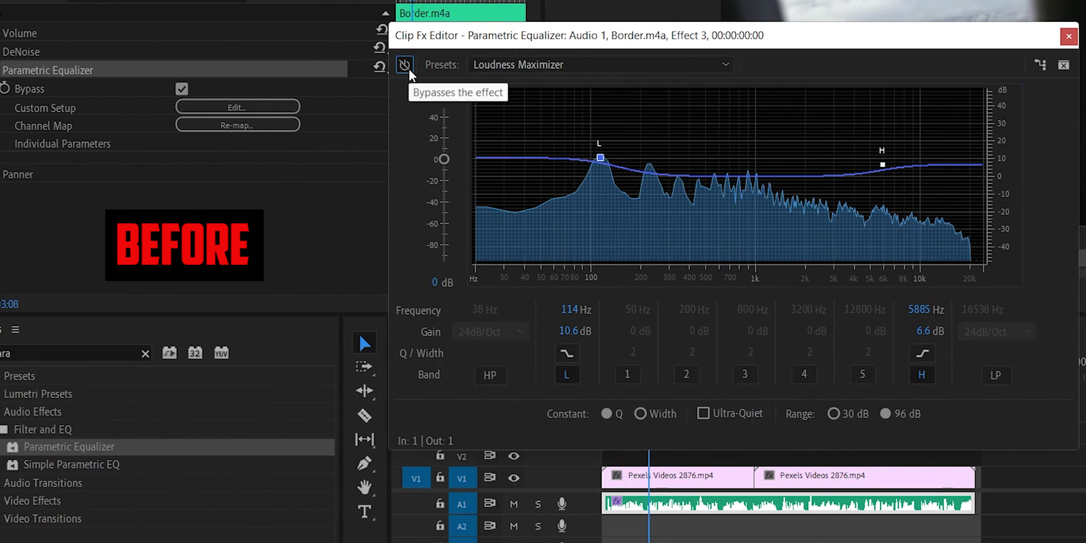
{"action": "left_click", "coordinate": [408, 71]}
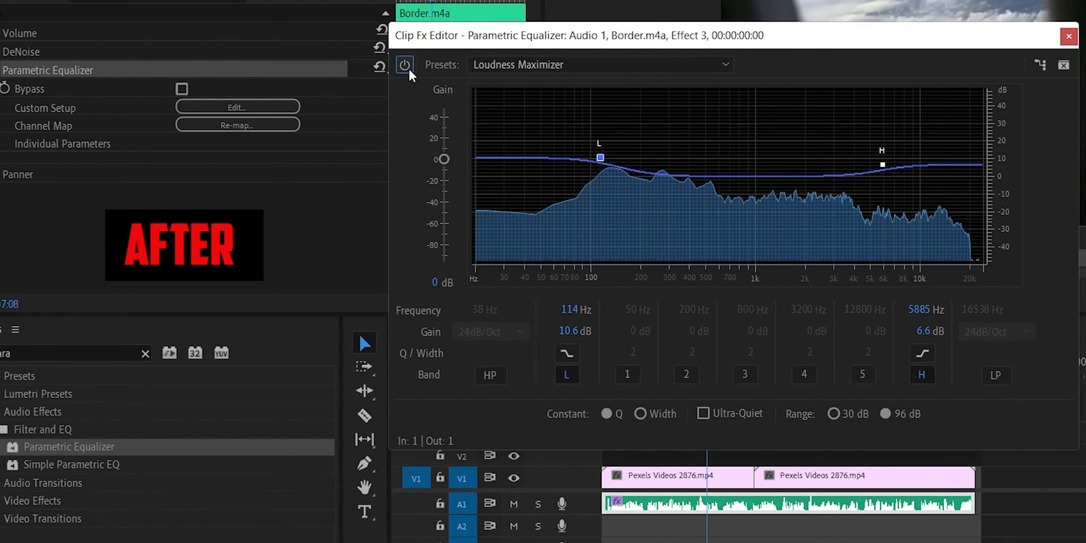
{"action": "left_click_drag", "start_coordinate": [882, 170], "coordinate": [882, 174]}
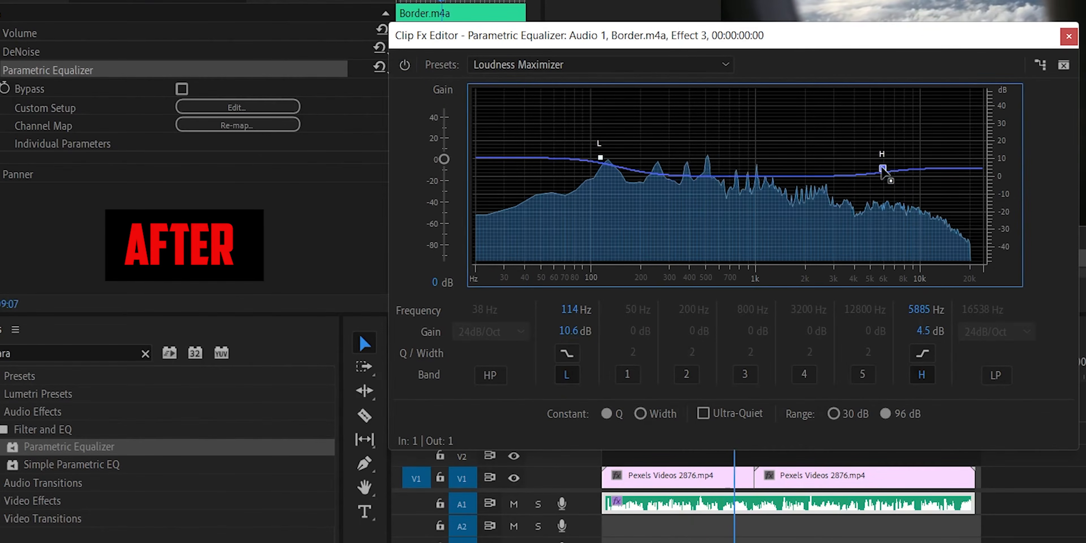
Fine-tune the equalizer's low band to 113 Hz and 10.1 dB and its high band to 5959 Hz and 5.1 dB, comparing against bypass during playback
{"action": "left_click_drag", "start_coordinate": [599, 159], "coordinate": [599, 161]}
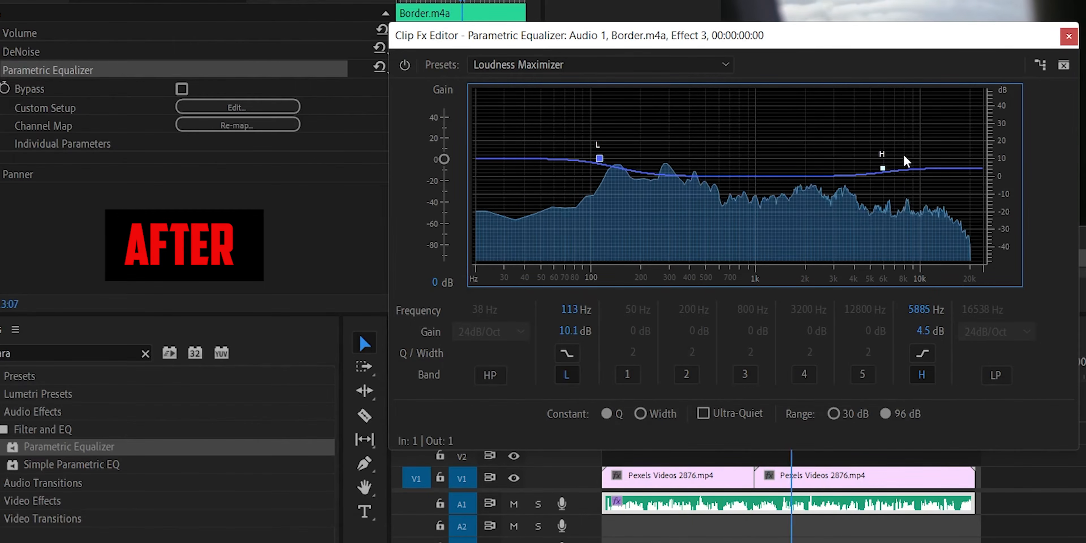
{"action": "left_click_drag", "start_coordinate": [883, 169], "coordinate": [884, 167]}
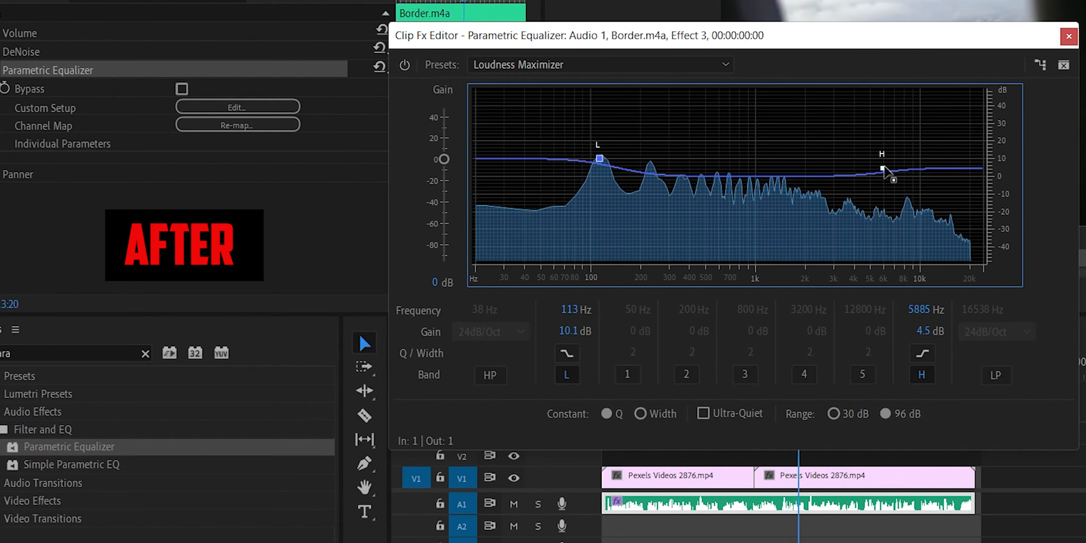
{"action": "left_click", "coordinate": [404, 66]}
{"action": "left_click", "coordinate": [405, 65]}
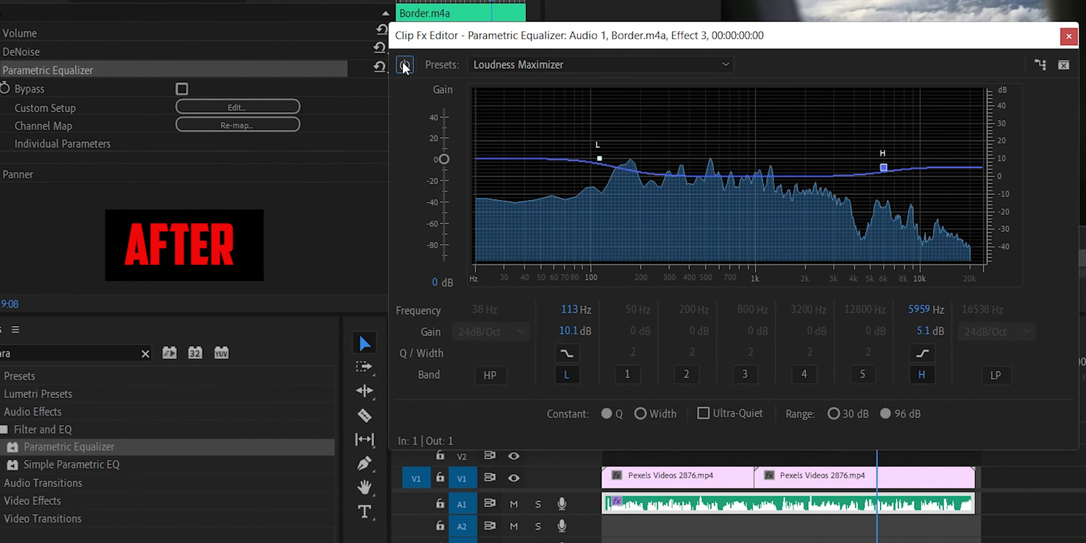
{"action": "left_click", "coordinate": [404, 65]}
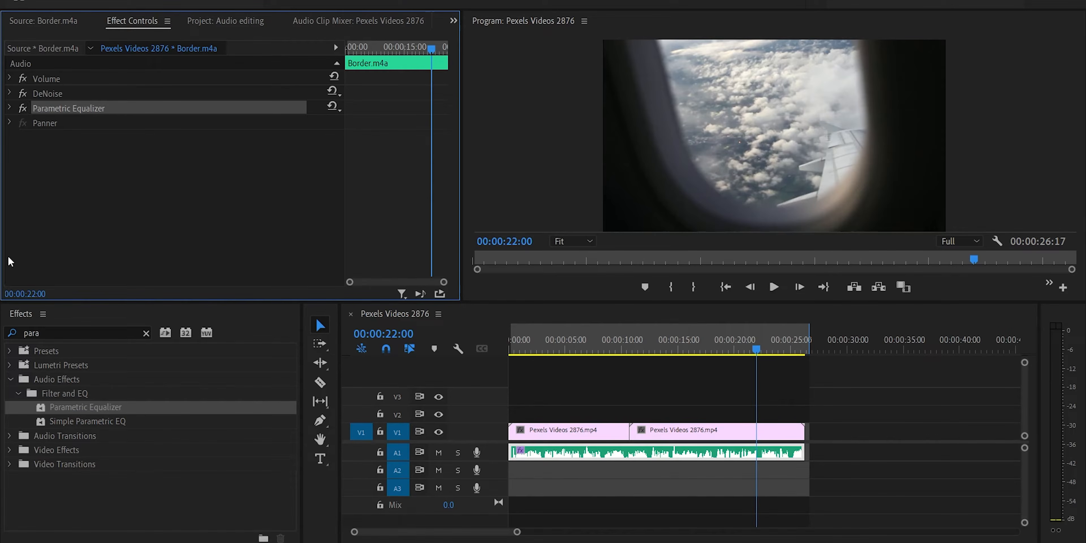
Search the effects for "deess" and apply DeEsser to the Border.m4a clip on track A1
{"action": "left_click", "coordinate": [13, 335]}
{"action": "type", "text": "de esser"}
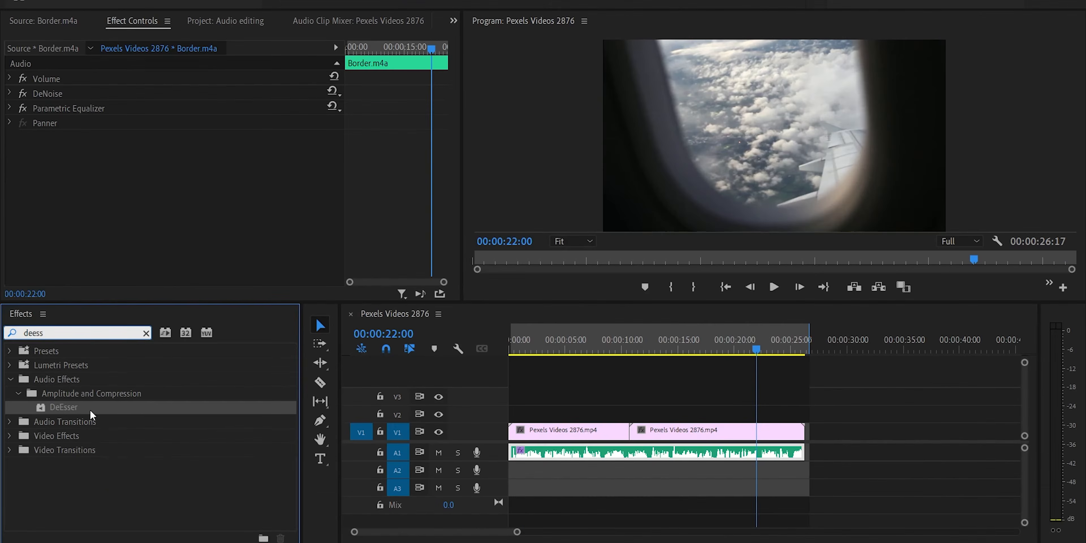
{"action": "left_click", "coordinate": [90, 409]}
{"action": "left_click_drag", "start_coordinate": [74, 406], "coordinate": [522, 455]}
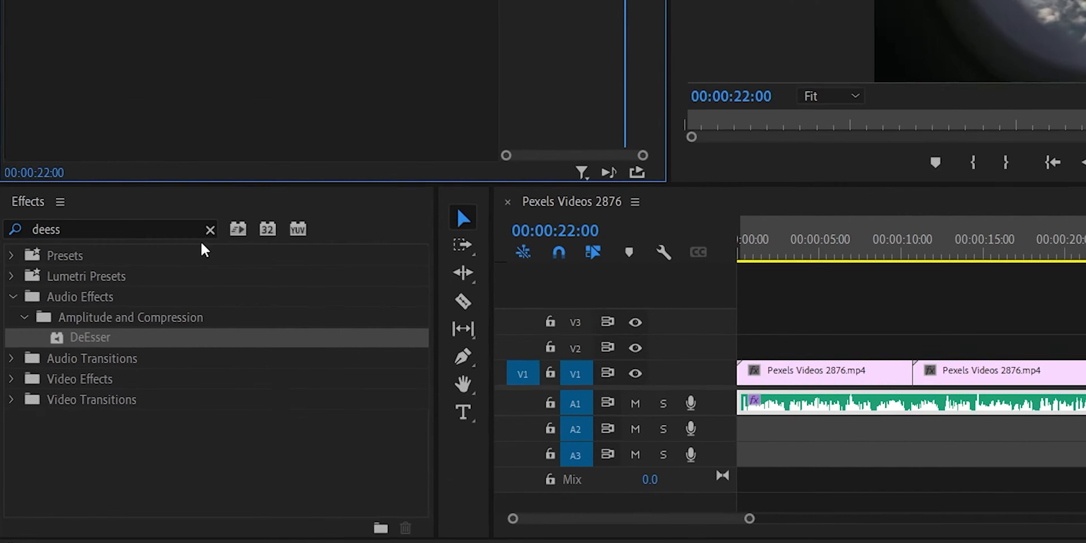
Search the effects for "den" and apply a second DeNoise to the Border.m4a clip on track A1
{"action": "left_click", "coordinate": [146, 334]}
{"action": "left_click", "coordinate": [122, 331]}
{"action": "type", "text": "den"}
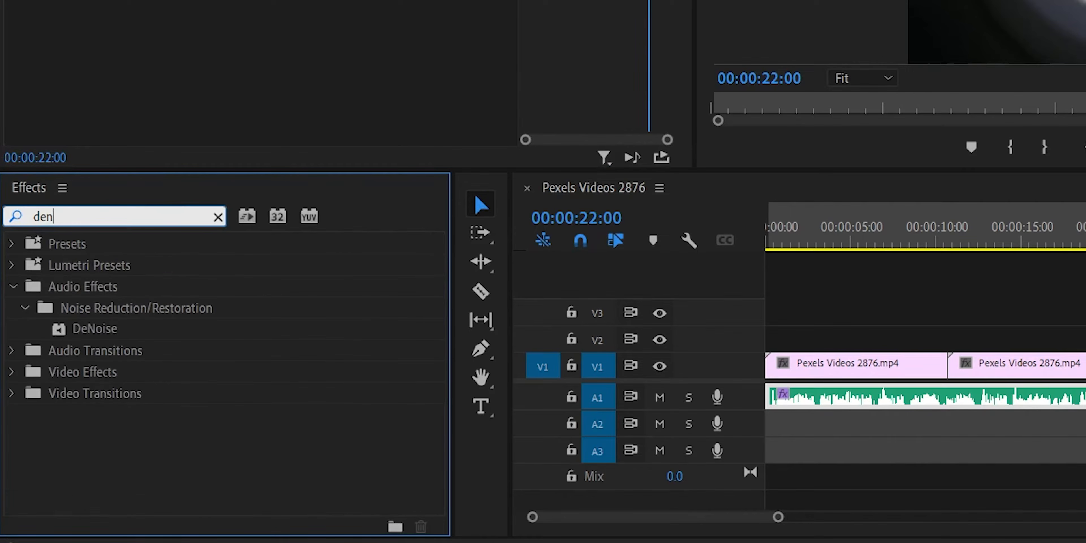
{"action": "left_click_drag", "start_coordinate": [123, 334], "coordinate": [784, 396]}
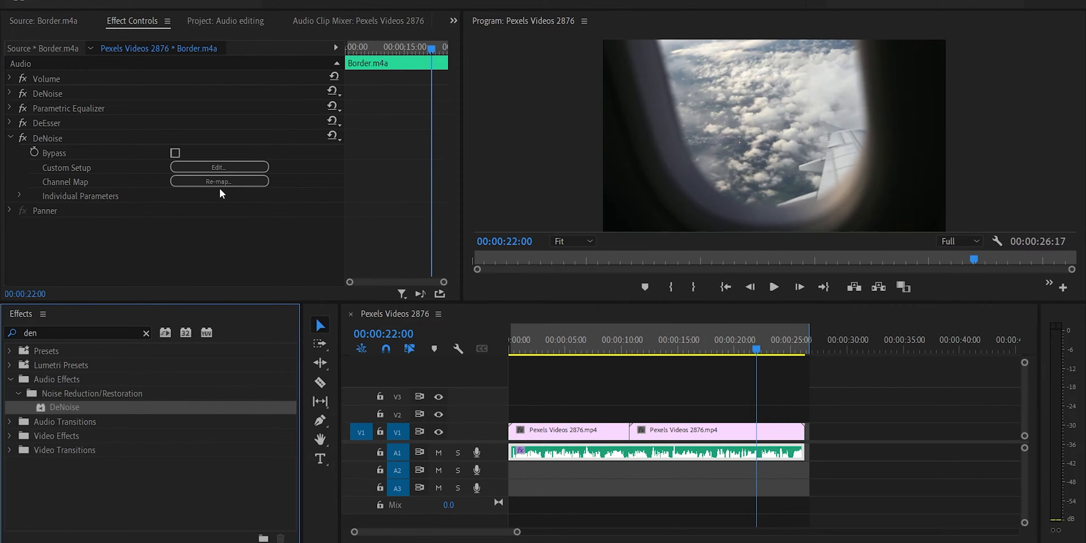
In the second DeNoise effect's custom setup, set the noise reduction amount to 50% during playback and close the editor
{"action": "left_click", "coordinate": [226, 168]}
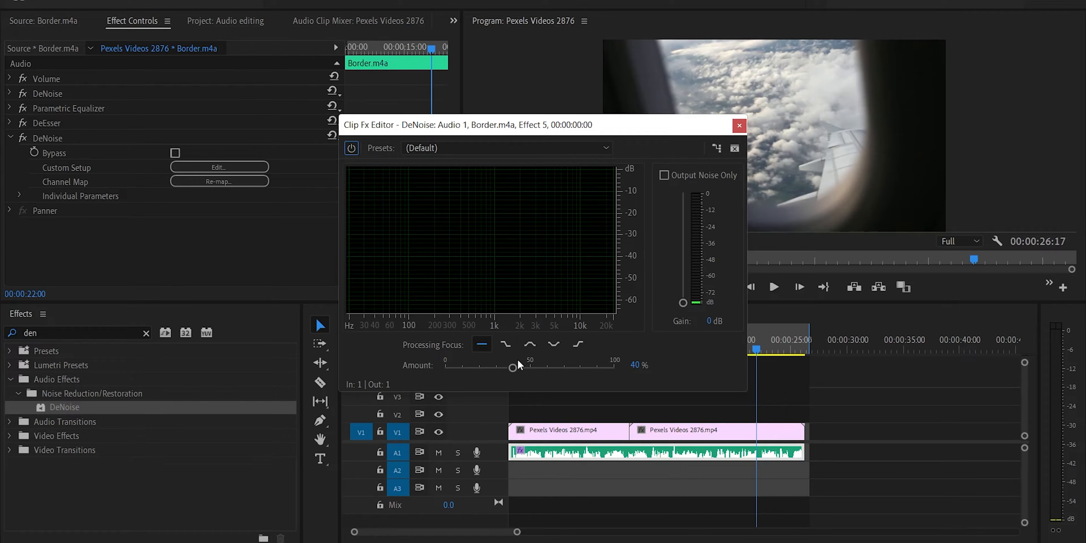
{"action": "key", "text": "space"}
{"action": "left_click_drag", "start_coordinate": [517, 362], "coordinate": [536, 371]}
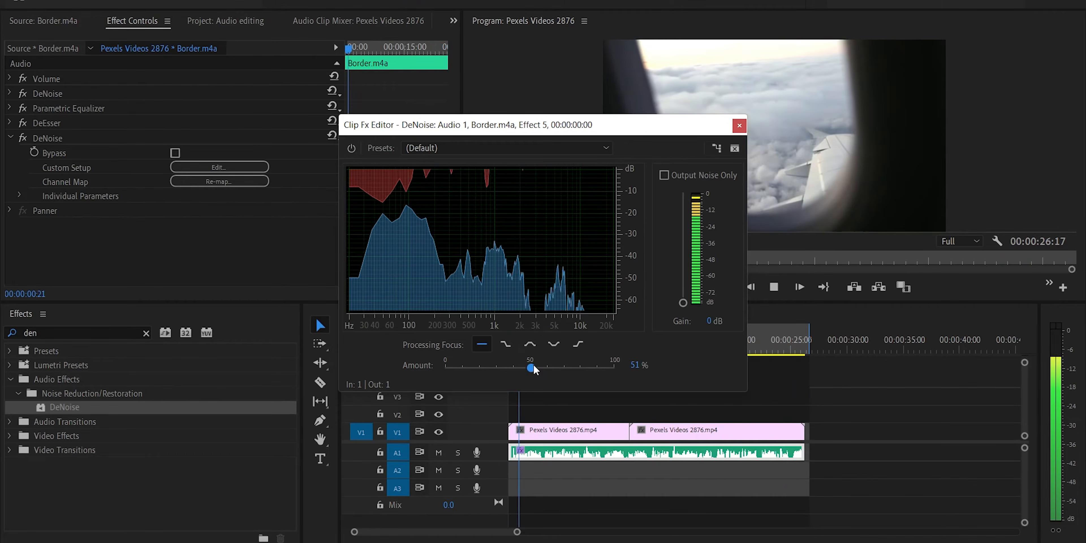
{"action": "left_click_drag", "start_coordinate": [535, 368], "coordinate": [532, 369]}
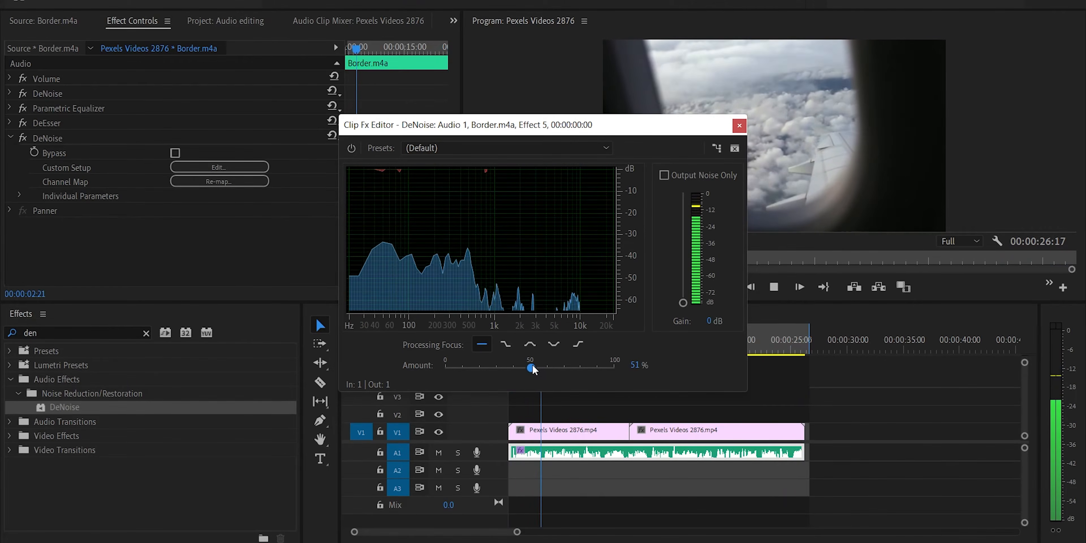
{"action": "key", "text": "space"}
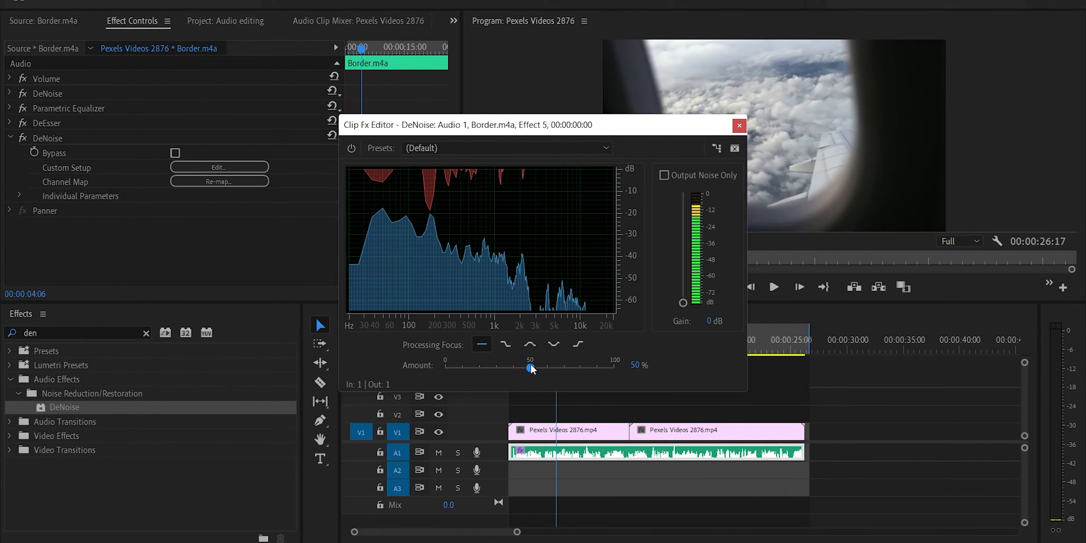
{"action": "left_click", "coordinate": [737, 127]}
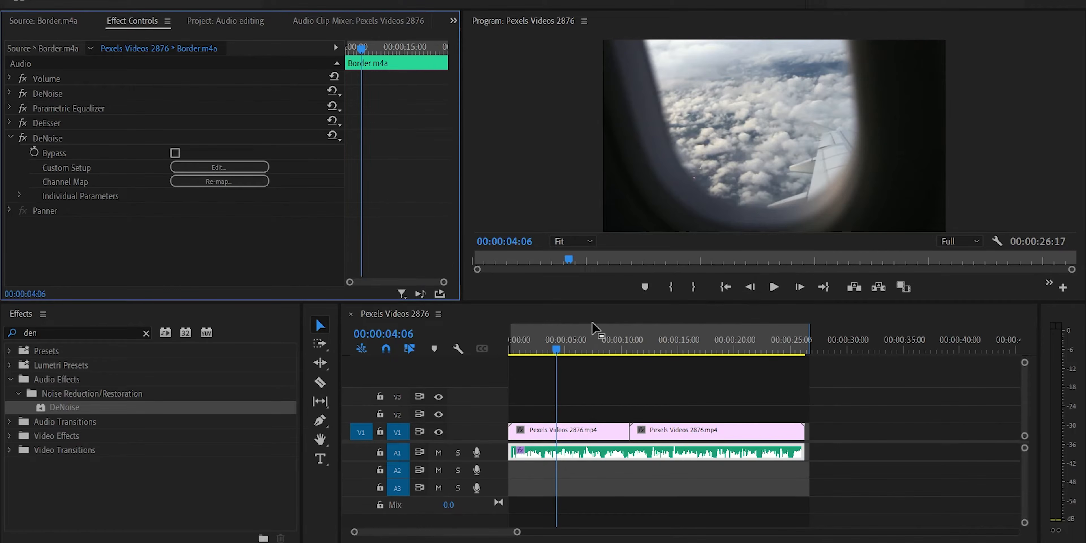
Play the sequence from near its beginning to listen to the processed audio and check its level
{"action": "left_click_drag", "start_coordinate": [549, 343], "coordinate": [515, 346]}
{"action": "key", "text": "space"}
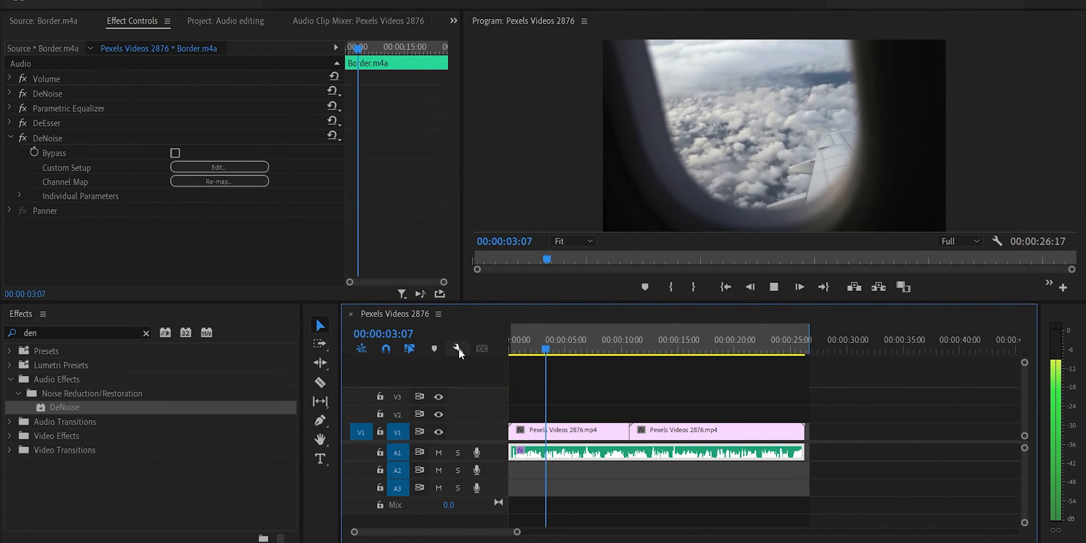
{"action": "key", "text": "space"}
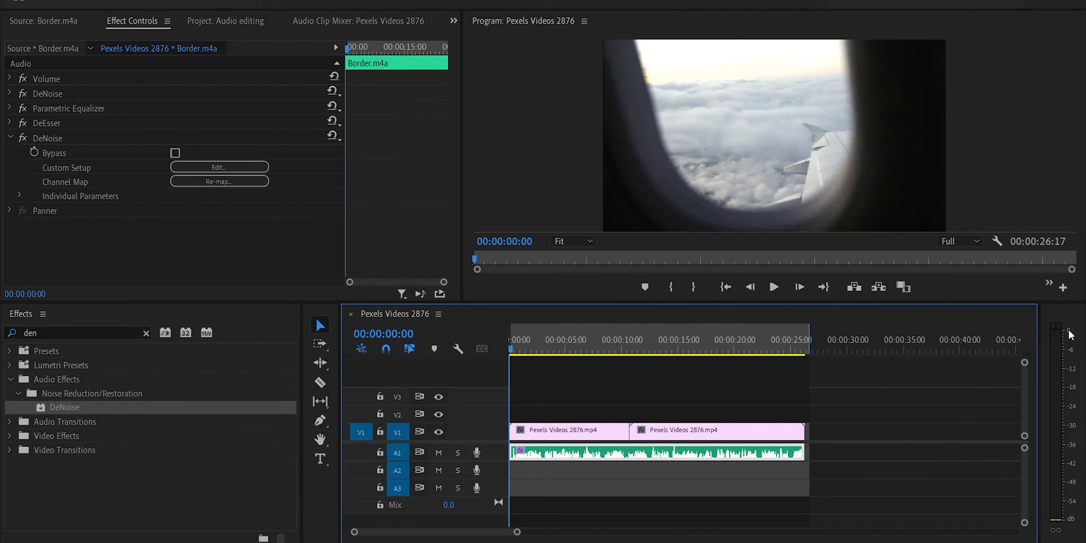
{"action": "key", "text": "space"}
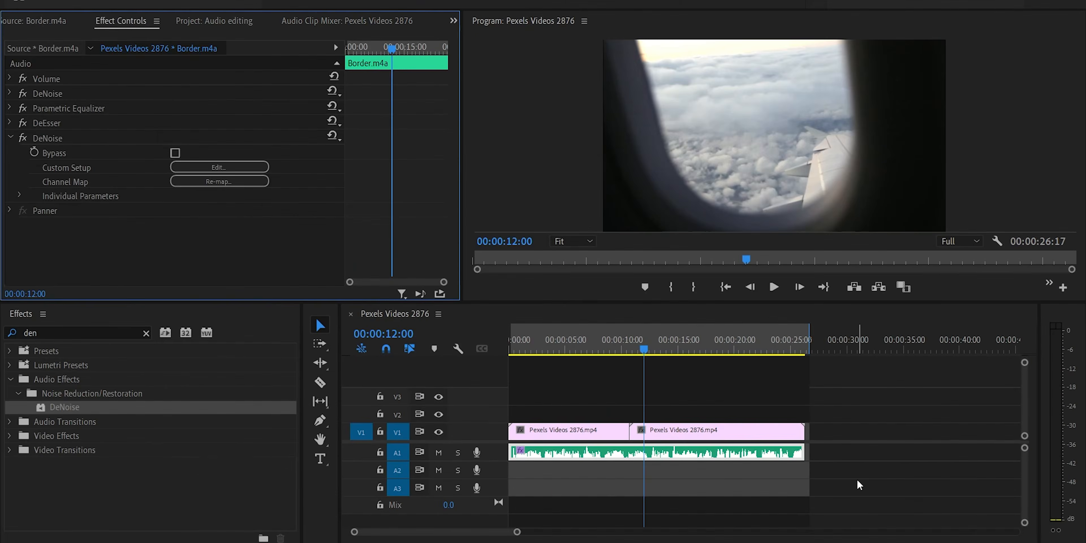
Raise the Audio 1 level to 15 dB in the Audio Clip Mixer and play the sequence to check the loudness
{"action": "left_click", "coordinate": [361, 21]}
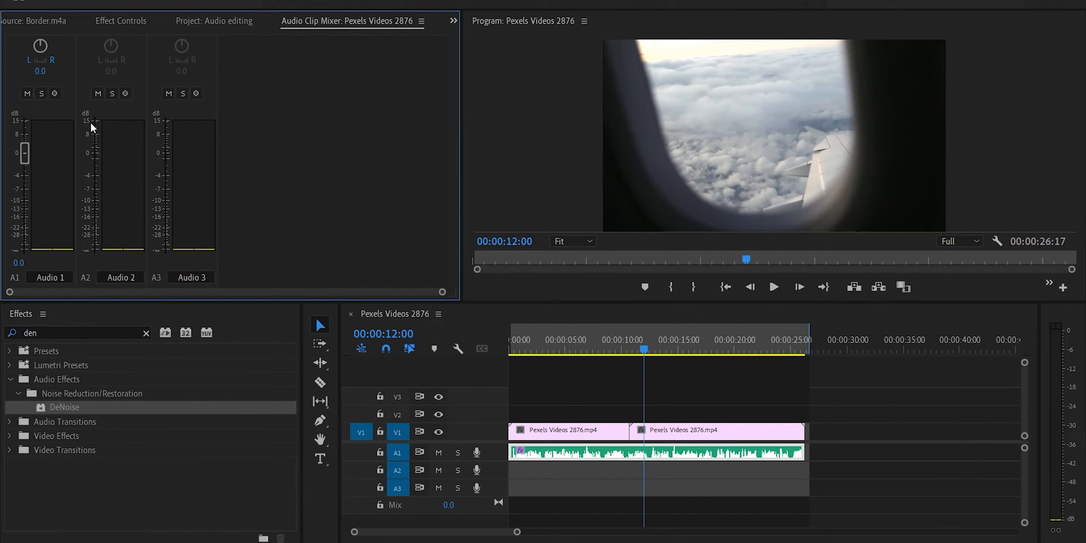
{"action": "left_click_drag", "start_coordinate": [32, 156], "coordinate": [22, 104]}
{"action": "key", "text": "space"}
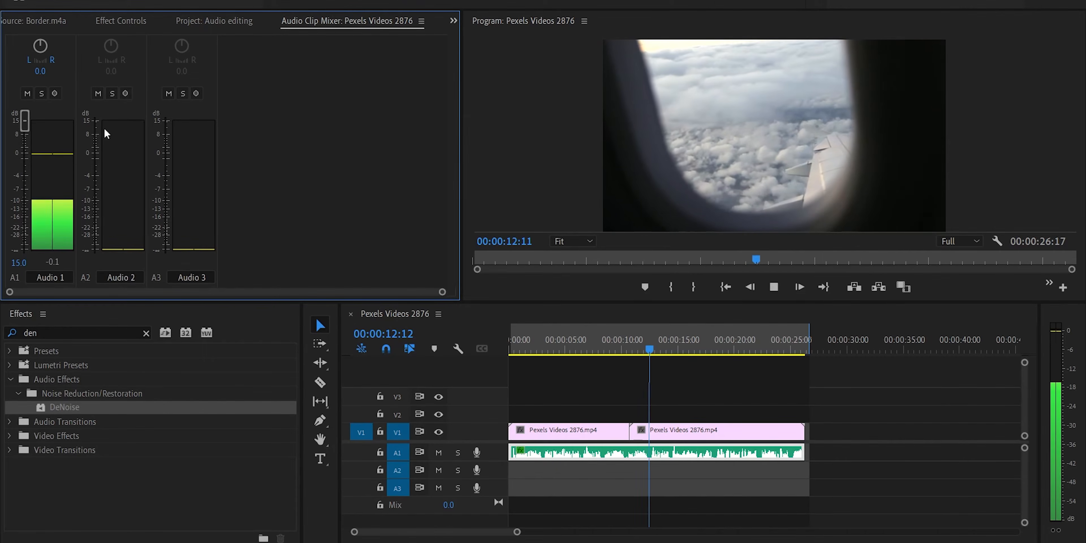
{"action": "key", "text": "space"}
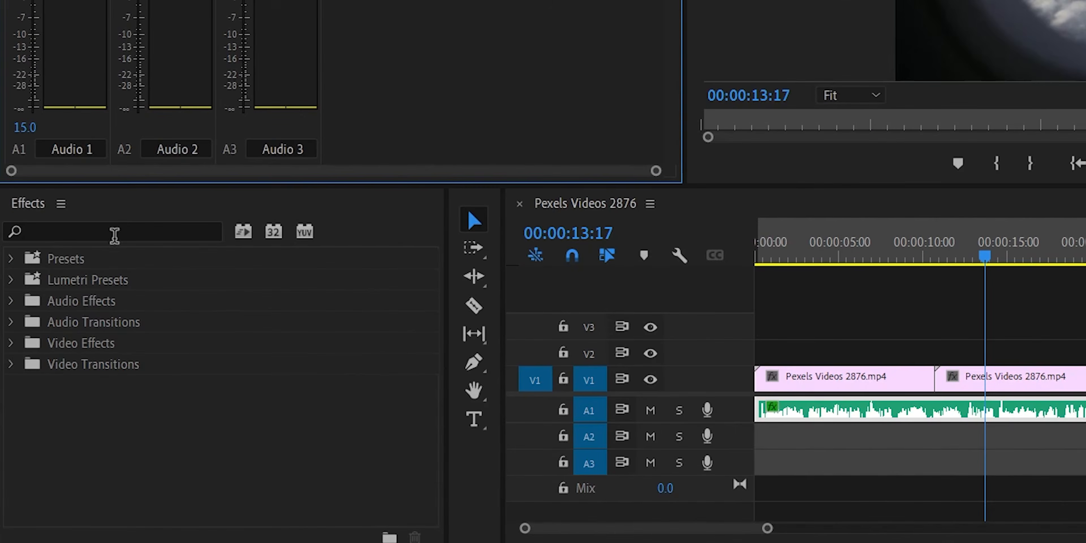
Search the effects for "hard l" and apply Hard Limiter to the Border.m4a clip on track A1
{"action": "left_click", "coordinate": [78, 334]}
{"action": "type", "text": "hardl"}
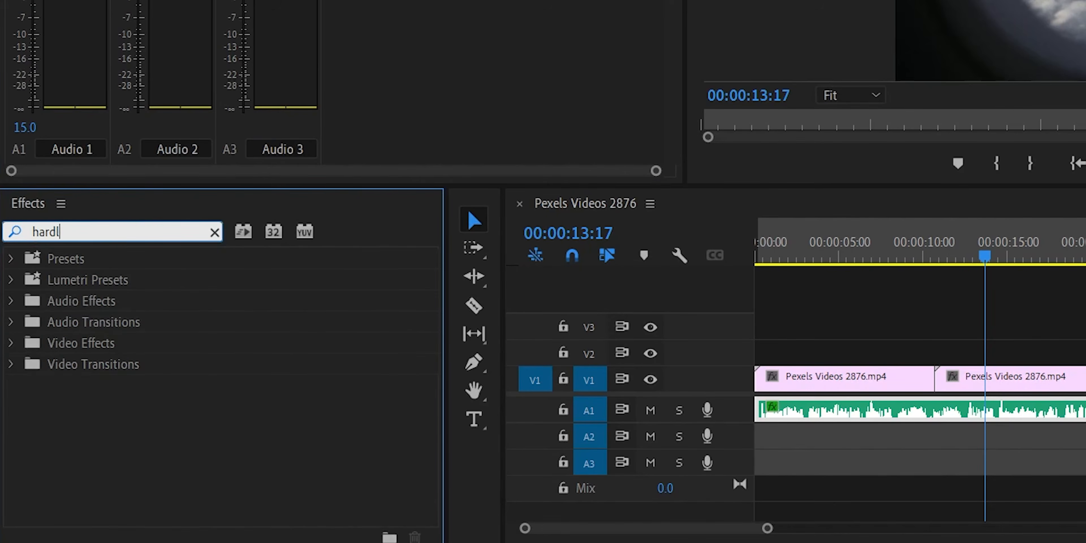
{"action": "key", "text": "BackSpace"}
{"action": "type", "text": "l"}
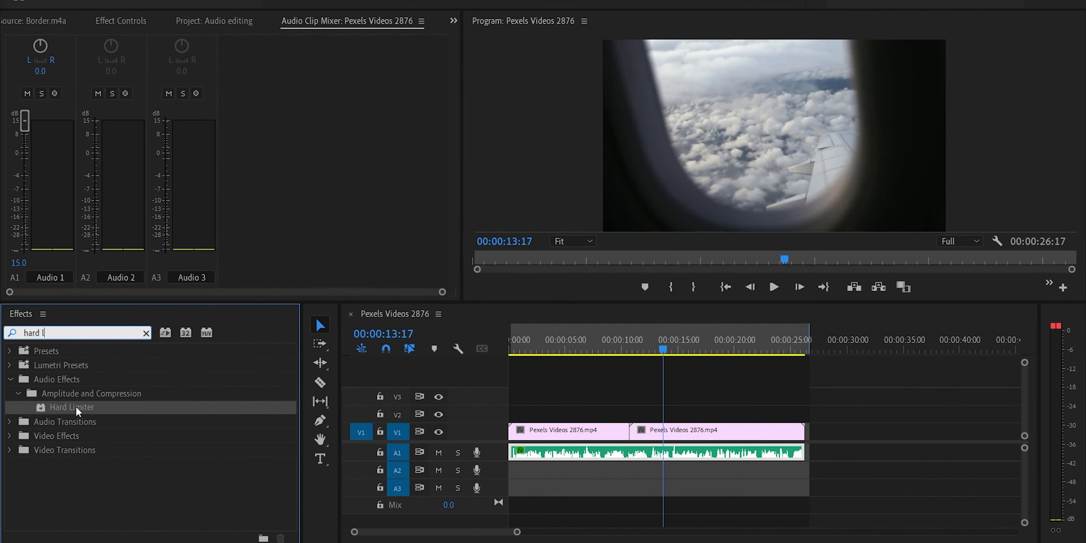
{"action": "left_click_drag", "start_coordinate": [78, 411], "coordinate": [519, 450]}
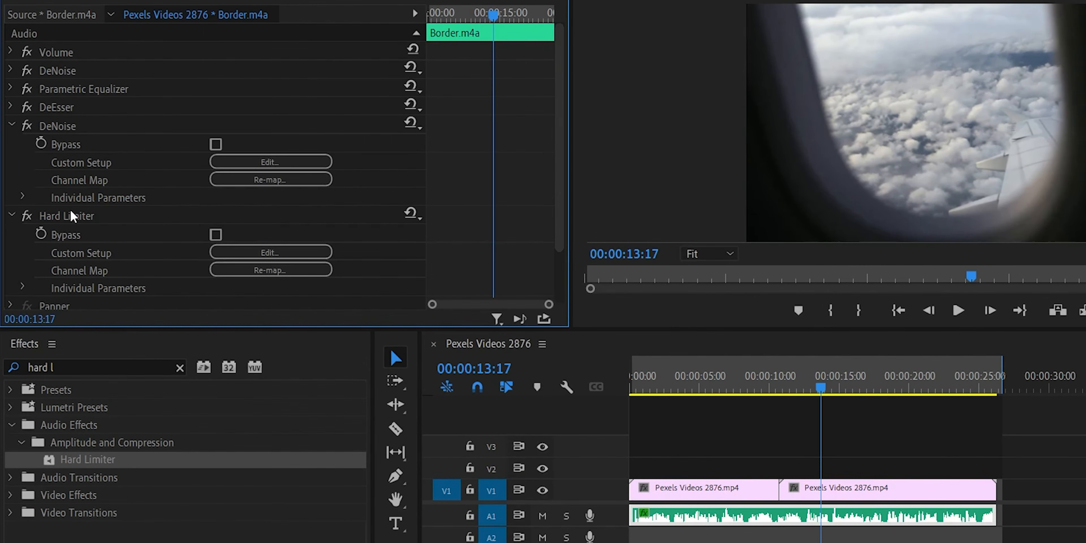
In the Hard Limiter's custom setup, set the maximum amplitude to -12 dB and close the editor
{"action": "left_click", "coordinate": [286, 256]}
{"action": "left_click_drag", "start_coordinate": [613, 148], "coordinate": [692, 141]}
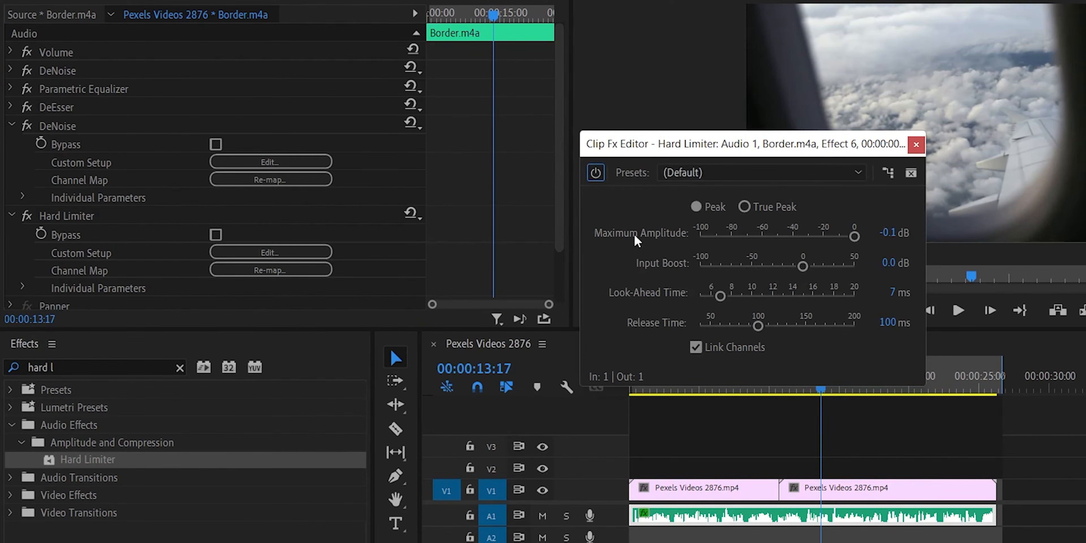
{"action": "left_click", "coordinate": [888, 233]}
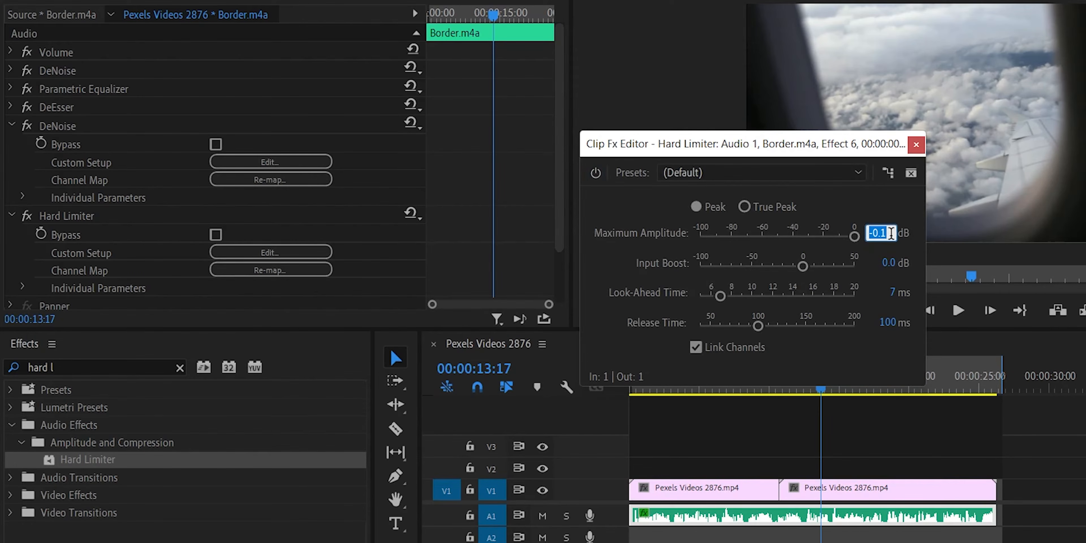
{"action": "type", "text": "-12"}
{"action": "key", "text": "Return"}
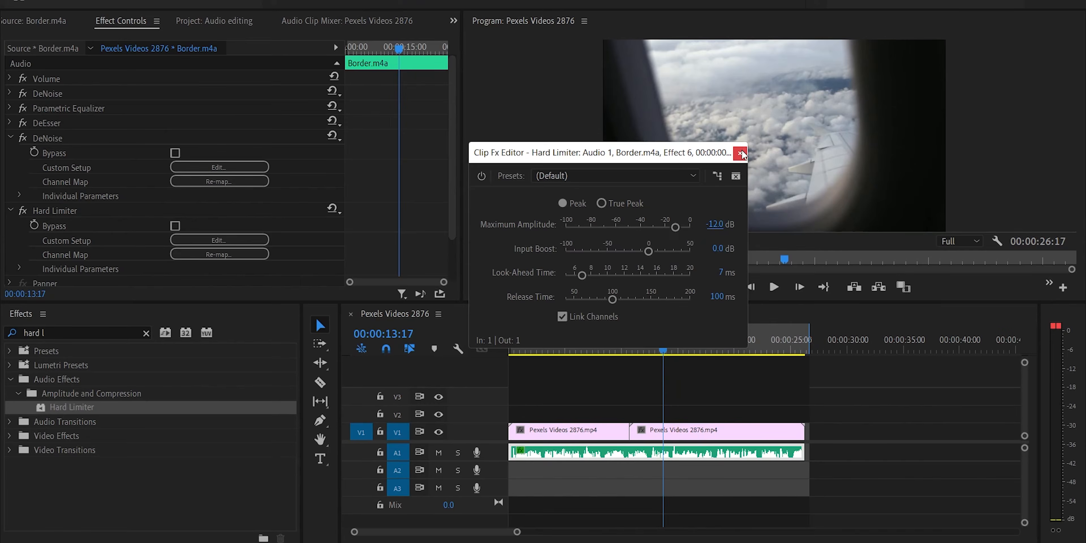
{"action": "left_click", "coordinate": [740, 154]}
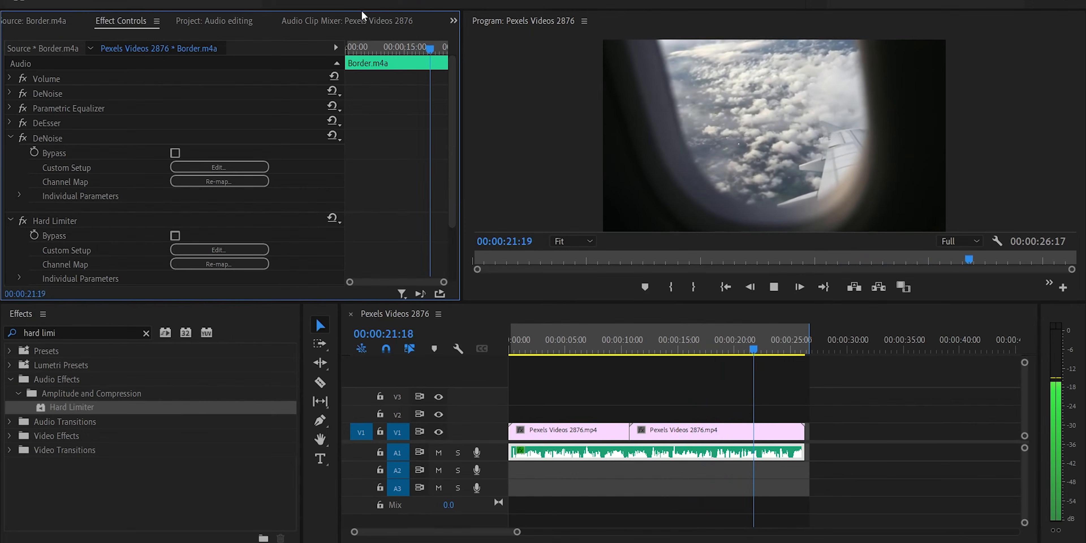
Raise the Audio 1 level in the Audio Clip Mixer during playback with the limiter applied
{"action": "left_click", "coordinate": [337, 19]}
{"action": "left_click_drag", "start_coordinate": [24, 155], "coordinate": [25, 111]}
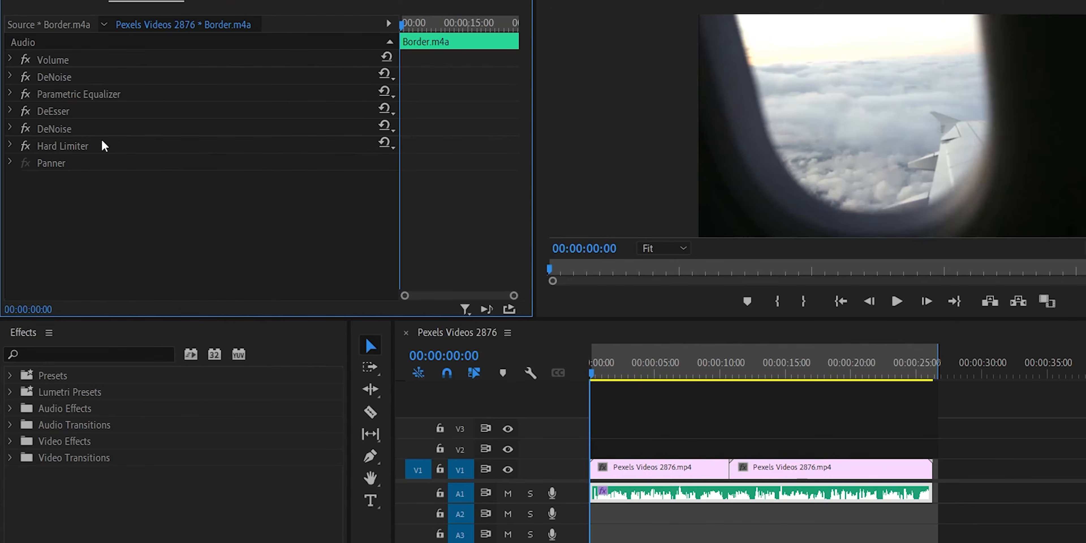
Try to save both DeNoise effects, Parametric Equalizer, DeEsser and Hard Limiter together as a preset named "ddewfef"
{"action": "left_click", "coordinate": [67, 73]}
{"action": "left_click", "coordinate": [76, 95], "text": "shift"}
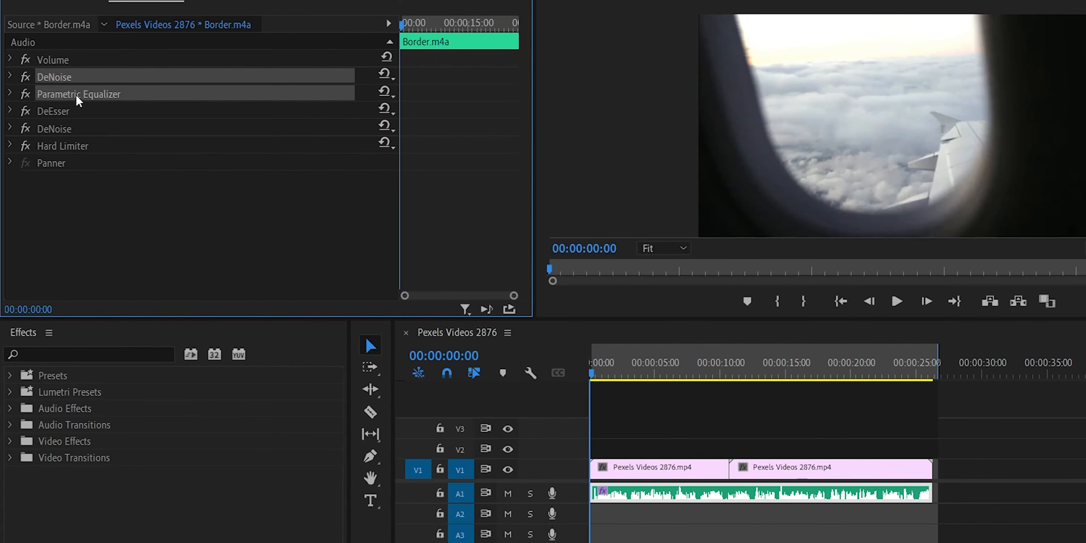
{"action": "left_click", "coordinate": [80, 113], "text": "shift"}
{"action": "left_click", "coordinate": [82, 127], "text": "shift"}
{"action": "left_click", "coordinate": [80, 145], "text": "shift"}
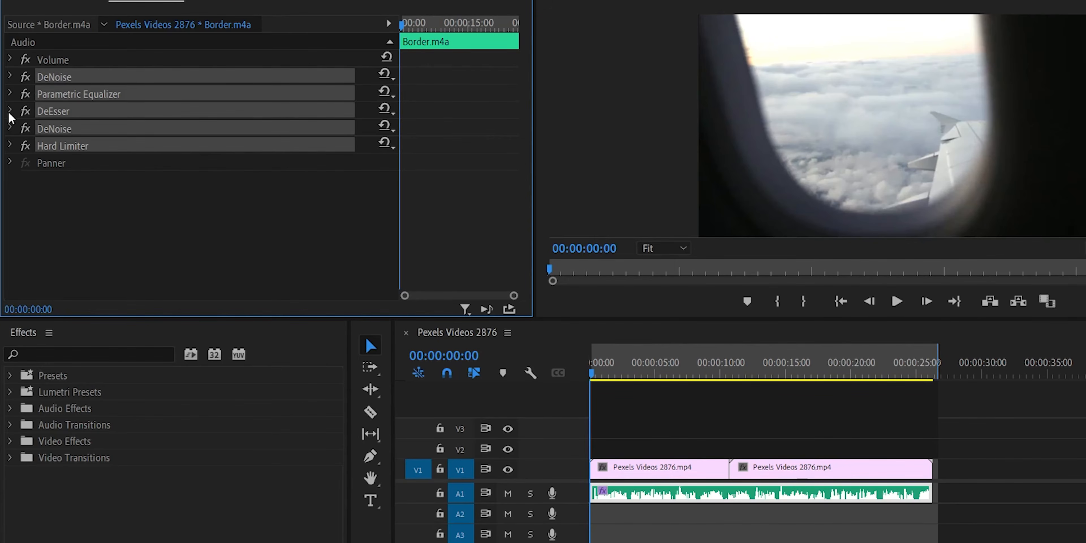
{"action": "right_click", "coordinate": [63, 111]}
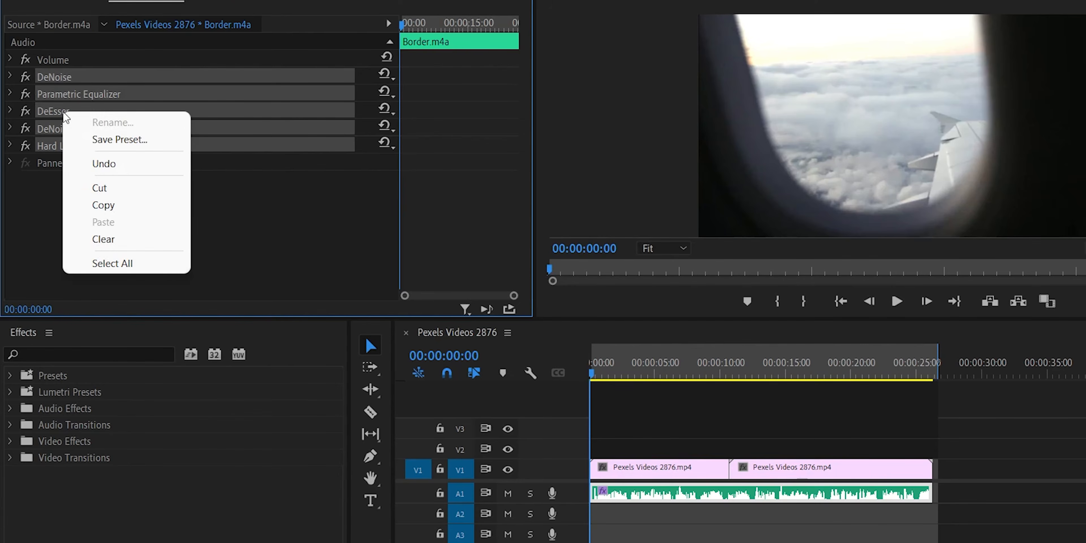
{"action": "left_click", "coordinate": [139, 136]}
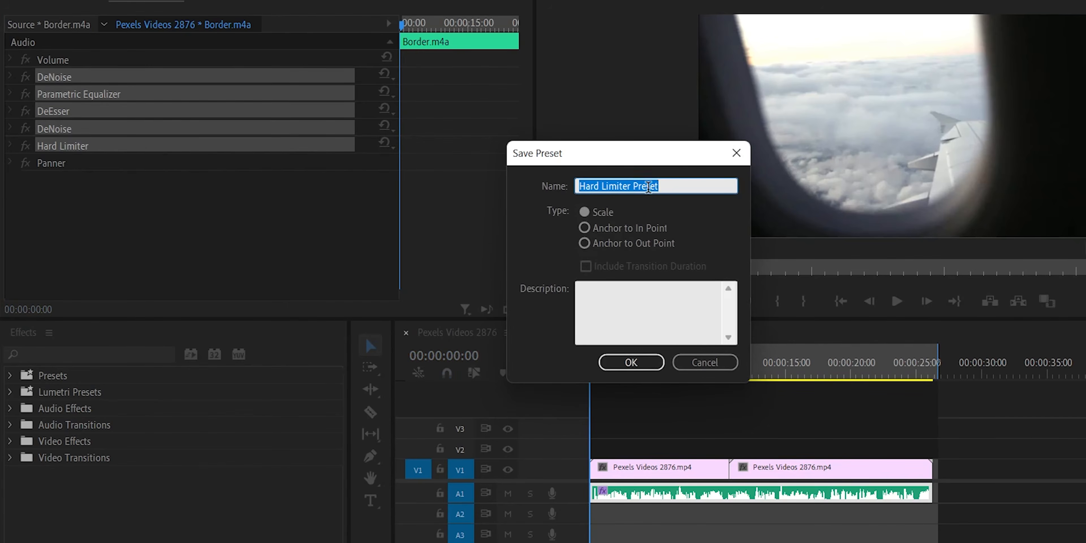
{"action": "type", "text": "ddewfef"}
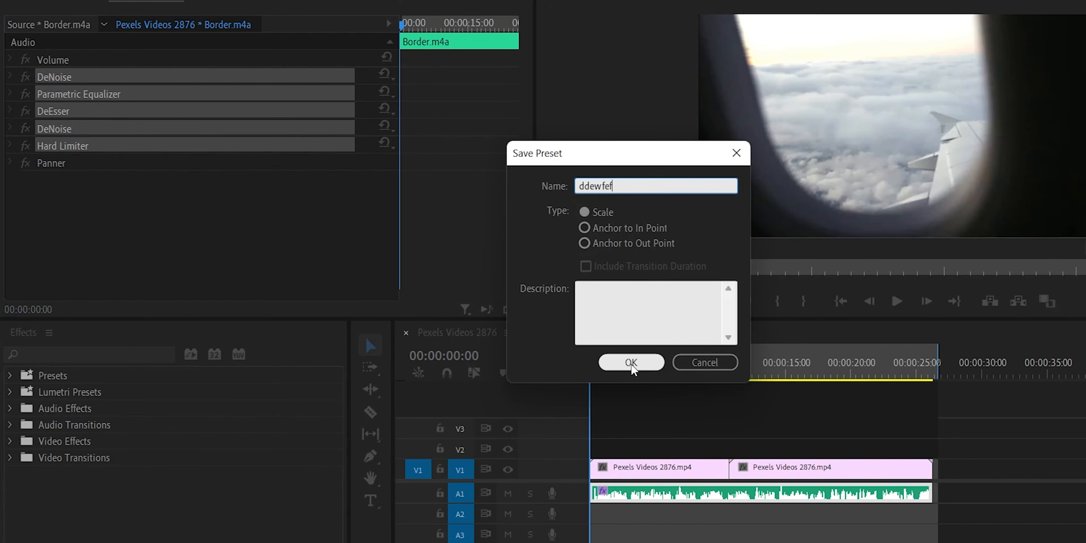
{"action": "left_click", "coordinate": [703, 364]}
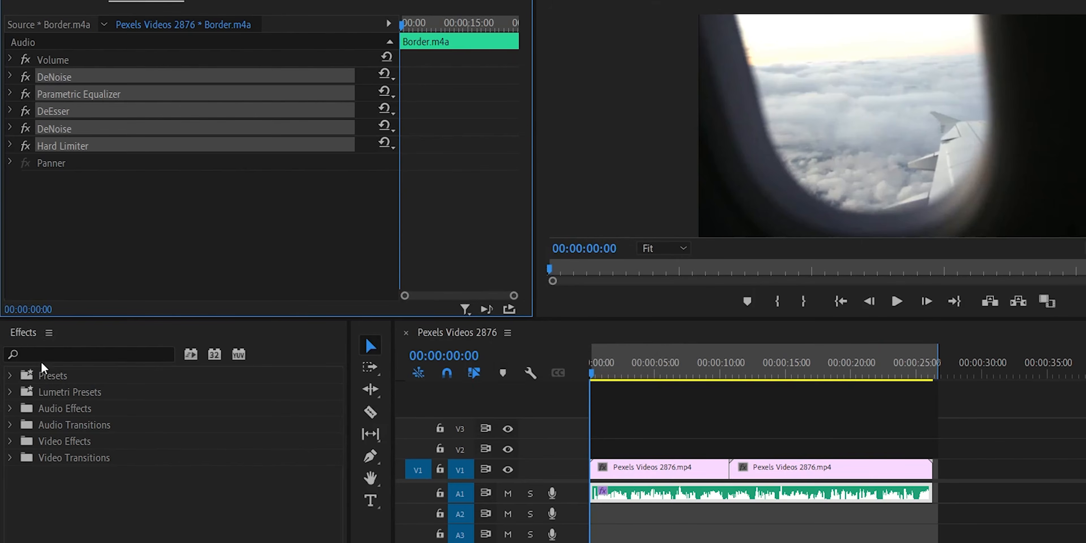
Expand the Presets folder in the effects library to view the saved presets, and collapse it again
{"action": "left_click", "coordinate": [16, 375]}
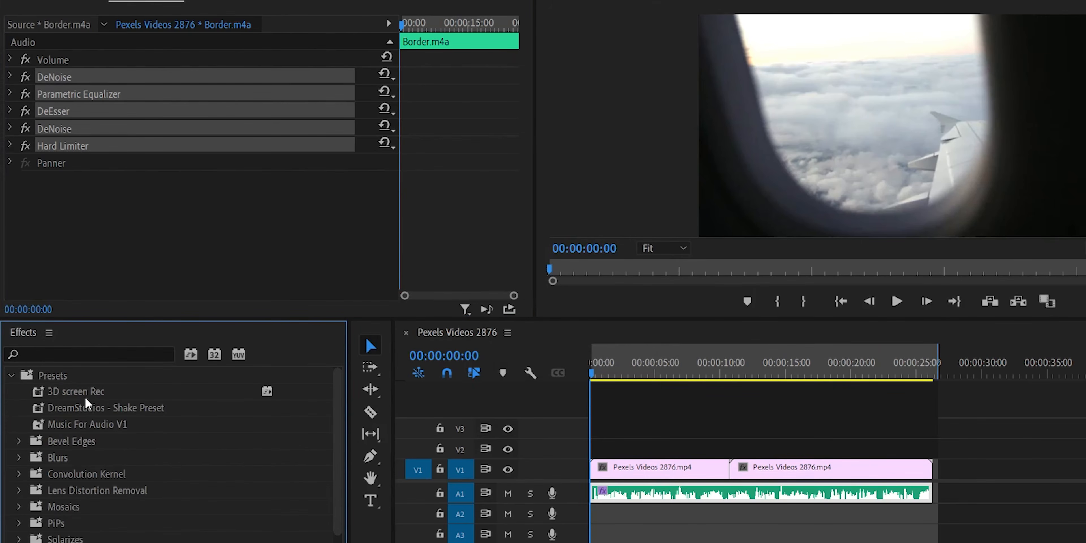
{"action": "left_click_drag", "start_coordinate": [87, 408], "coordinate": [36, 391]}
{"action": "left_click", "coordinate": [16, 376]}
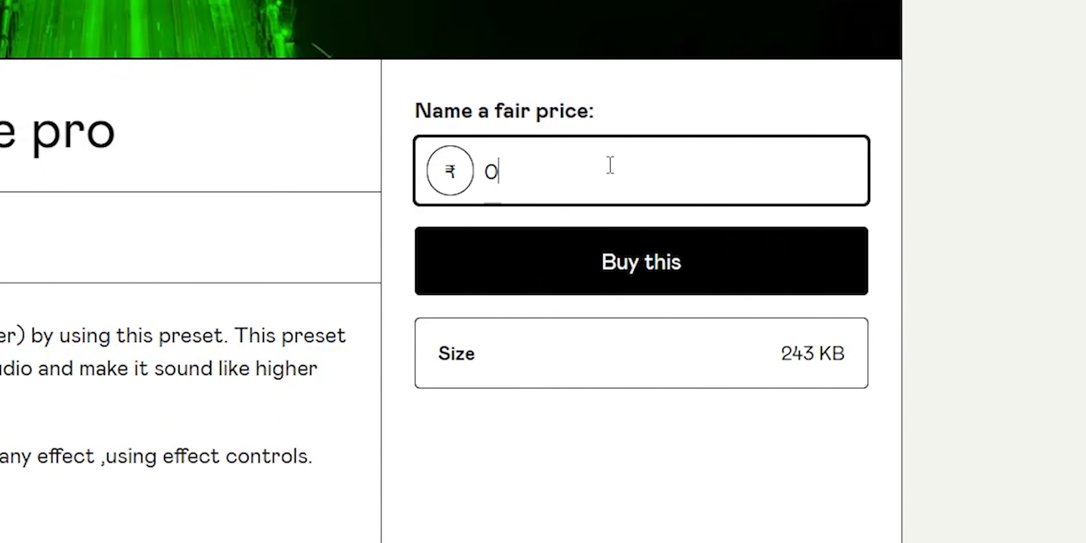
On the web page of the Audio Preset for premiere pro, enter a price of 0 and check out to get it
{"action": "key", "text": "BackSpace"}
{"action": "type", "text": "10"}
{"action": "key", "text": "BackSpace"}
{"action": "key", "text": "BackSpace"}
{"action": "type", "text": "0"}
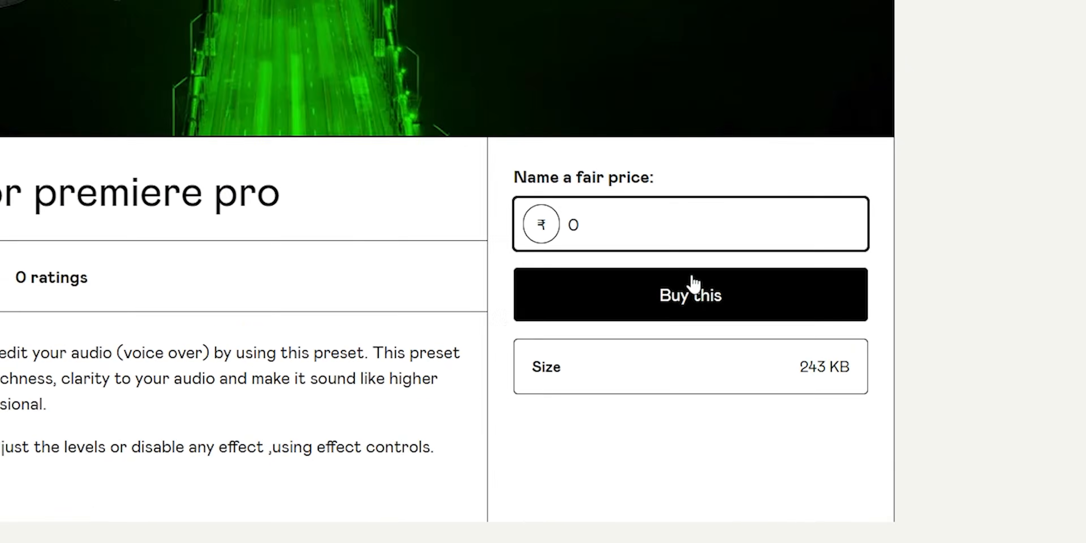
{"action": "left_click", "coordinate": [642, 253]}
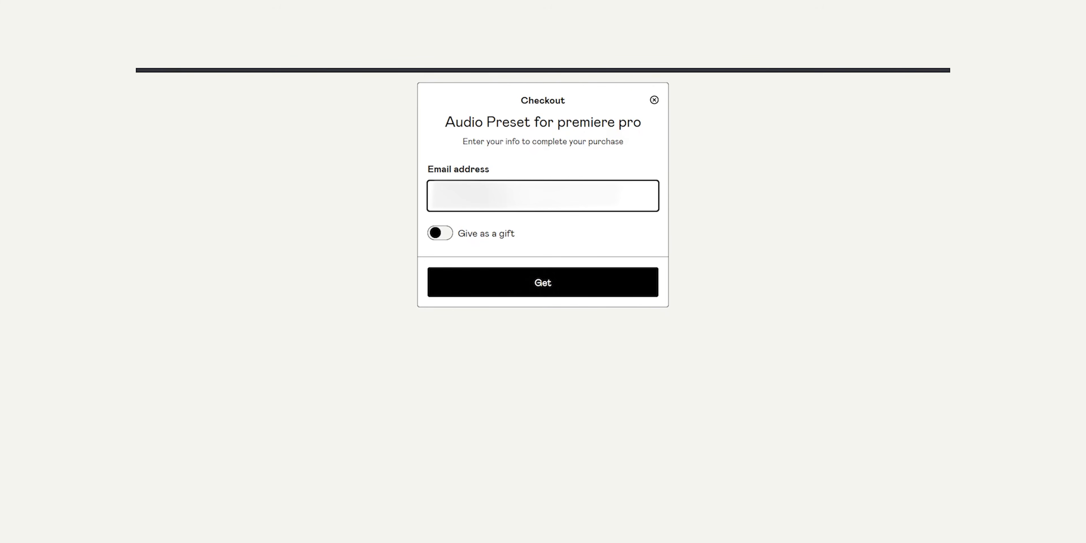
{"action": "left_click", "coordinate": [542, 283]}
{"action": "left_click", "coordinate": [545, 207]}
{"action": "left_click", "coordinate": [843, 235]}
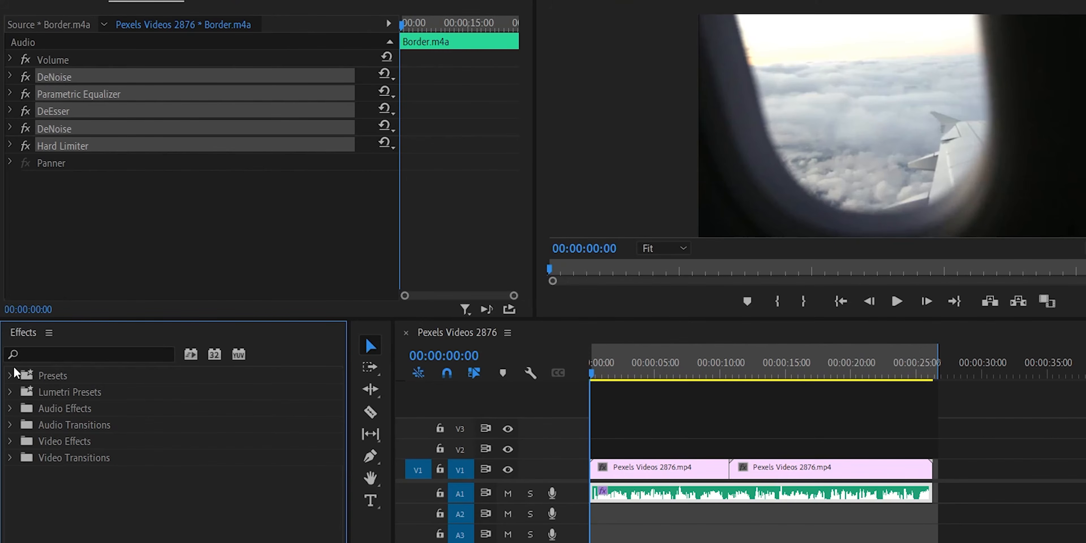
Back in Premiere Pro, import the Audio Preset file from the Desktop into the effects library's Presets folder
{"action": "left_click", "coordinate": [54, 375]}
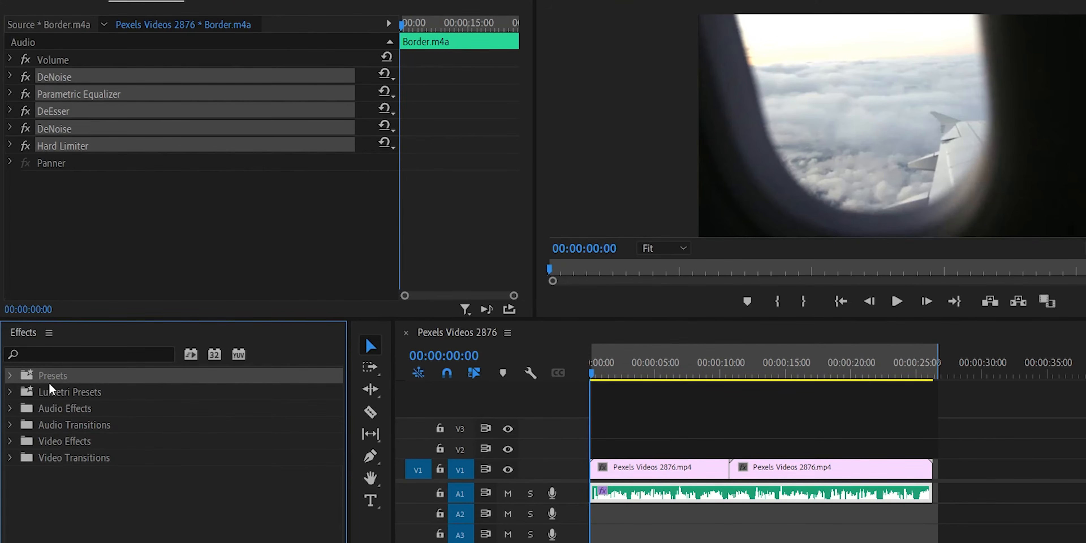
{"action": "right_click", "coordinate": [54, 375]}
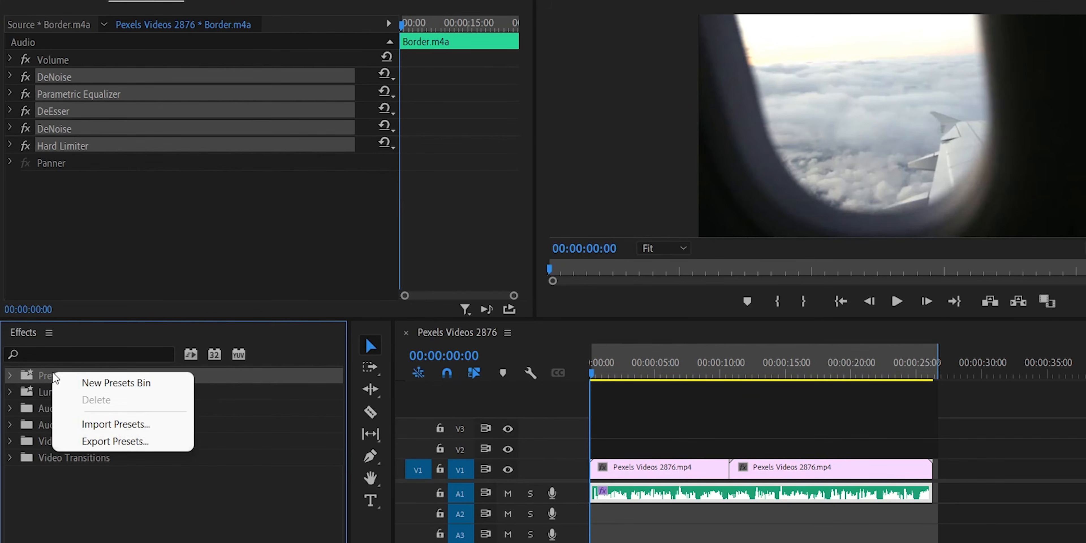
{"action": "left_click", "coordinate": [138, 429]}
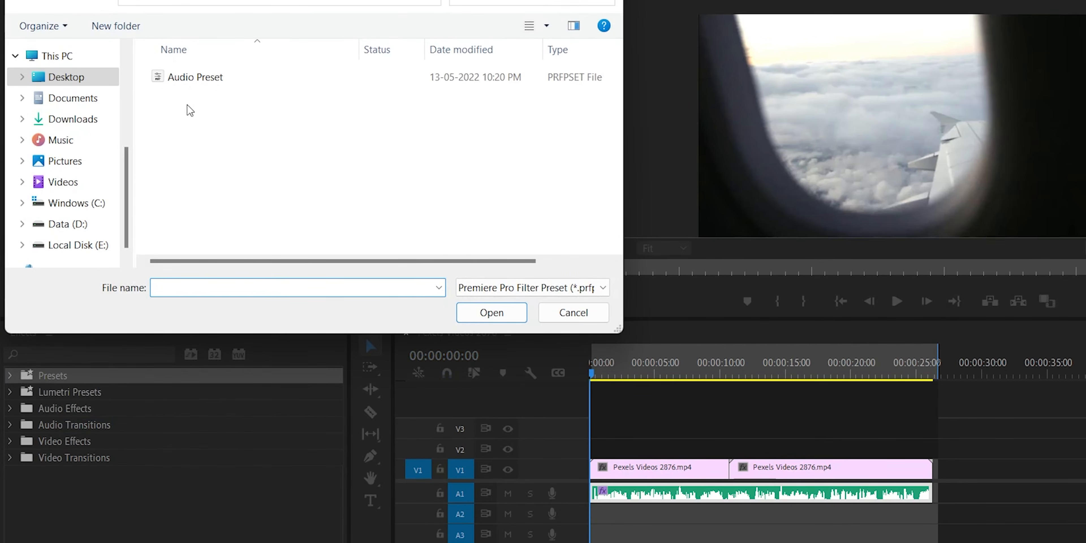
{"action": "left_click", "coordinate": [195, 75]}
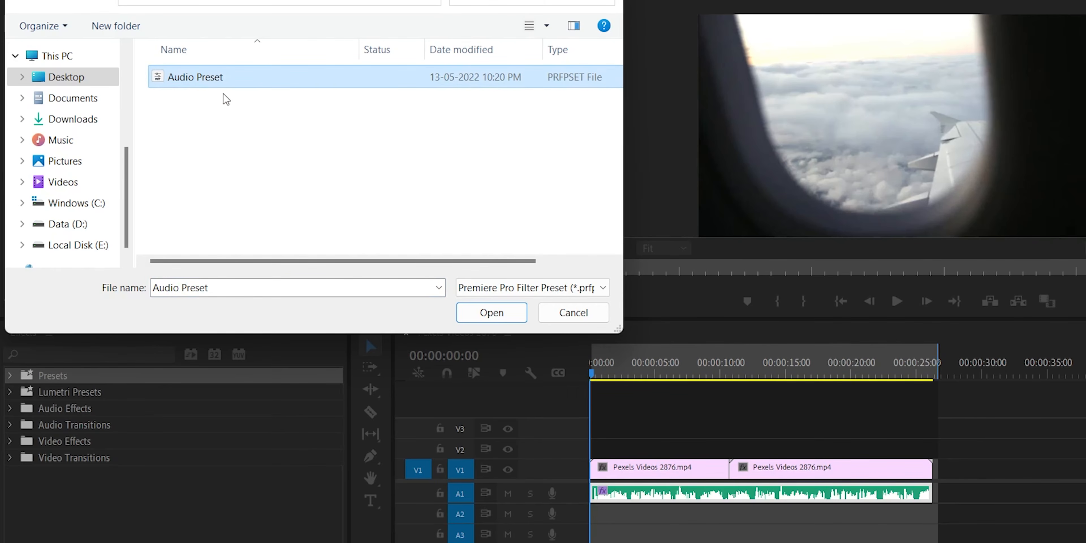
{"action": "left_click", "coordinate": [491, 312]}
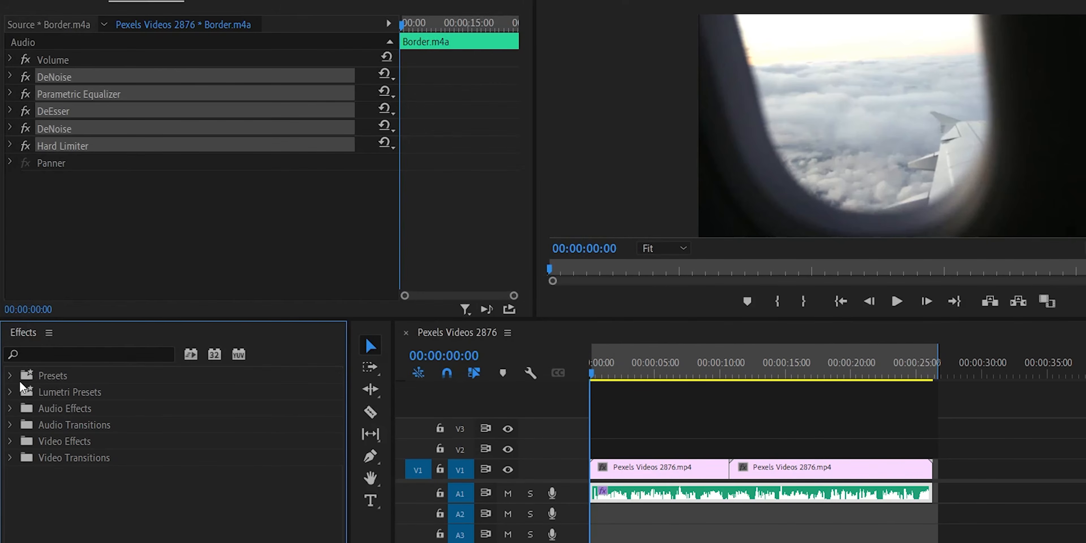
Expand the Presets folder in the effects library and select the imported Audio Preset by DS
{"action": "left_click", "coordinate": [16, 374]}
{"action": "left_click", "coordinate": [97, 423]}
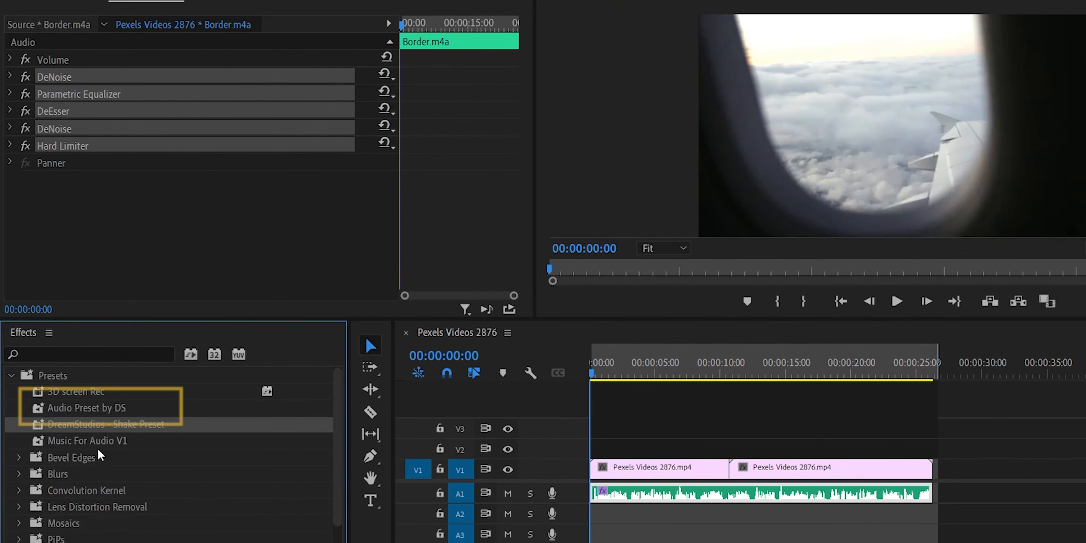
{"action": "left_click", "coordinate": [91, 411]}
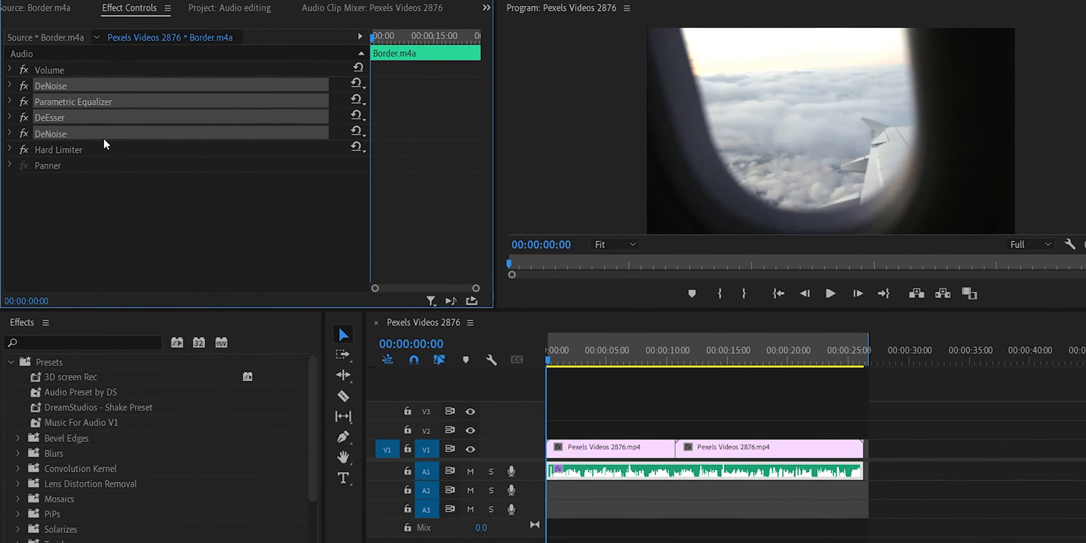
Remove both DeNoise effects, Parametric Equalizer, DeEsser and Hard Limiter from the Border.m4a clip and play a bit of the unprocessed audio
{"action": "key", "text": "Delete"}
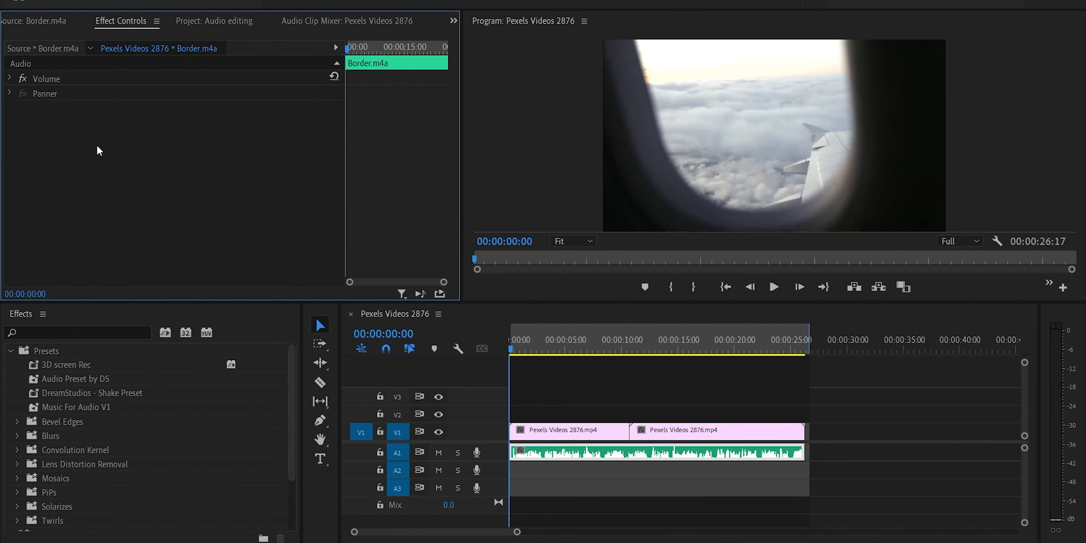
{"action": "key", "text": "space"}
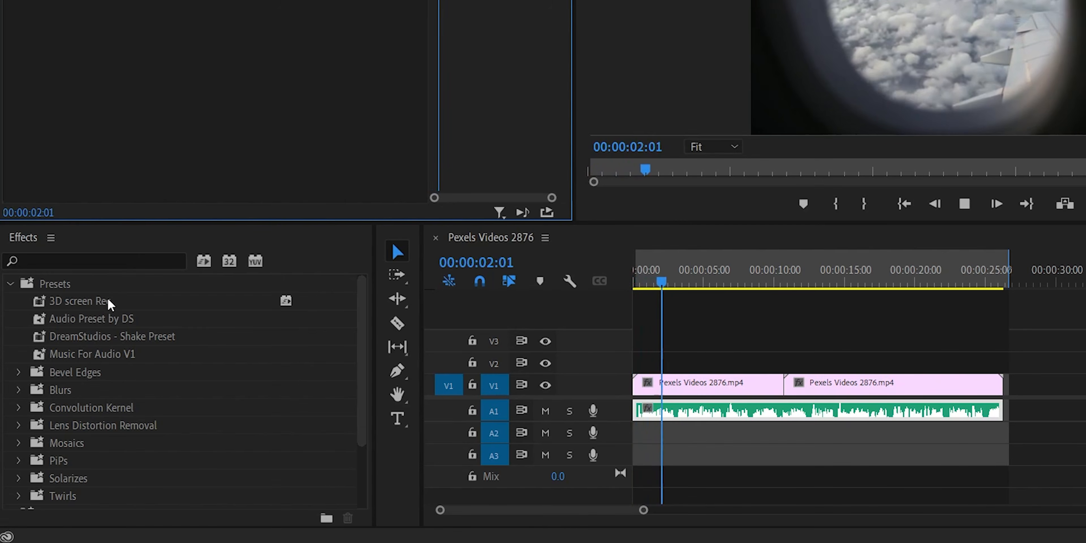
{"action": "key", "text": "space"}
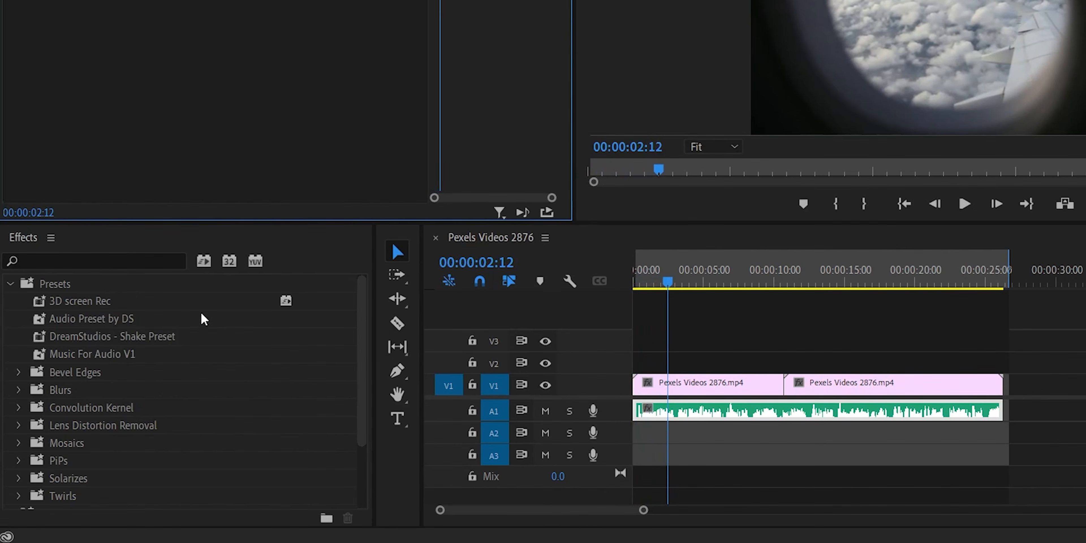
Apply Audio Preset by DS to the Border.m4a clip on track A1 while the sequence plays
{"action": "key", "text": "space"}
{"action": "left_click_drag", "start_coordinate": [140, 318], "coordinate": [712, 410]}
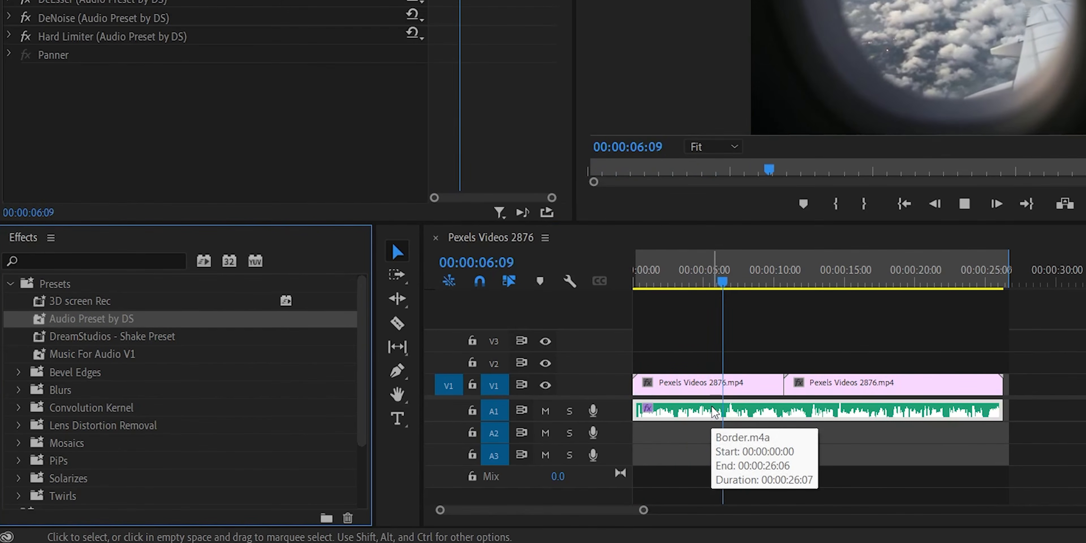